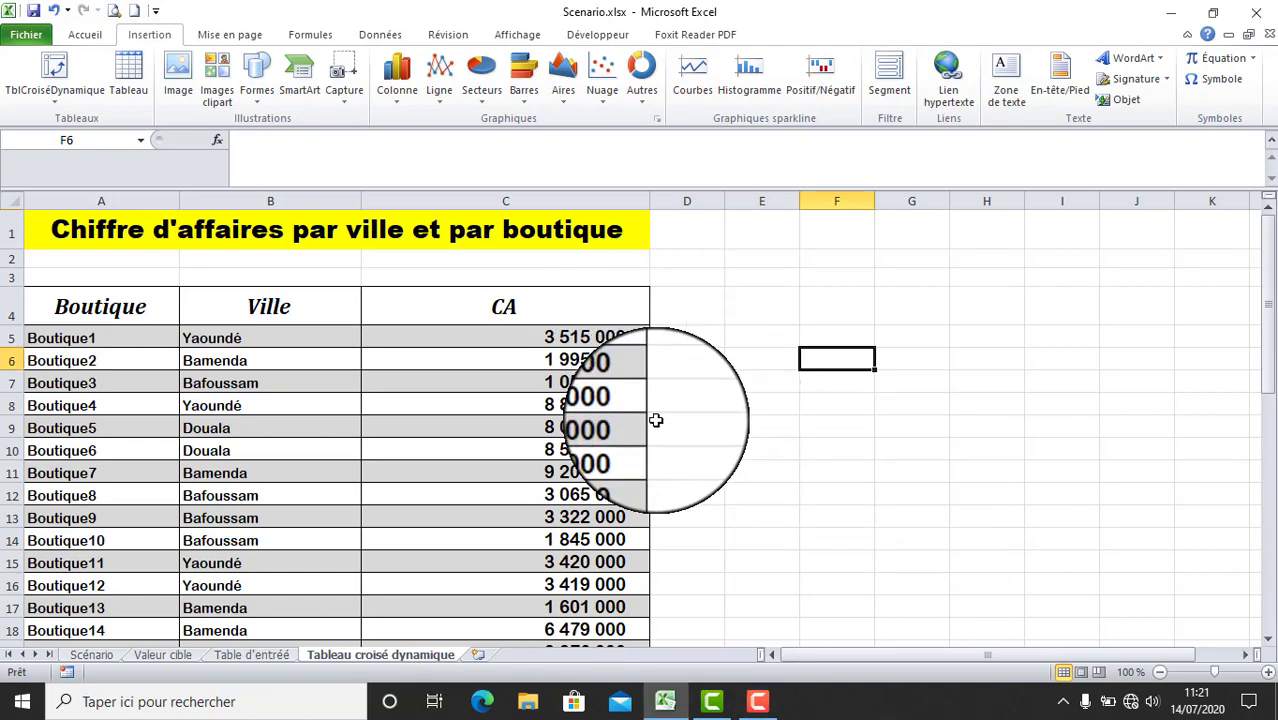
pyautogui.scroll(-10, 657, 419)
pyautogui.scroll(10, 657, 419)
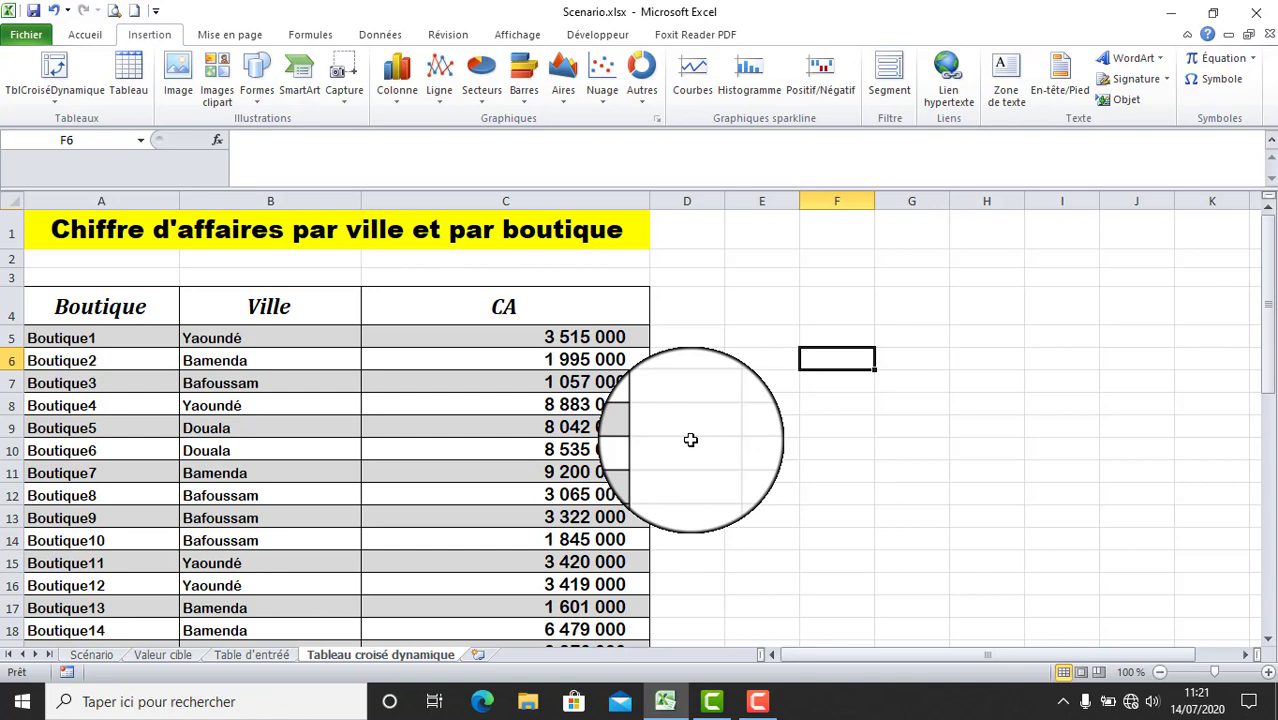
pyautogui.click(733, 422)
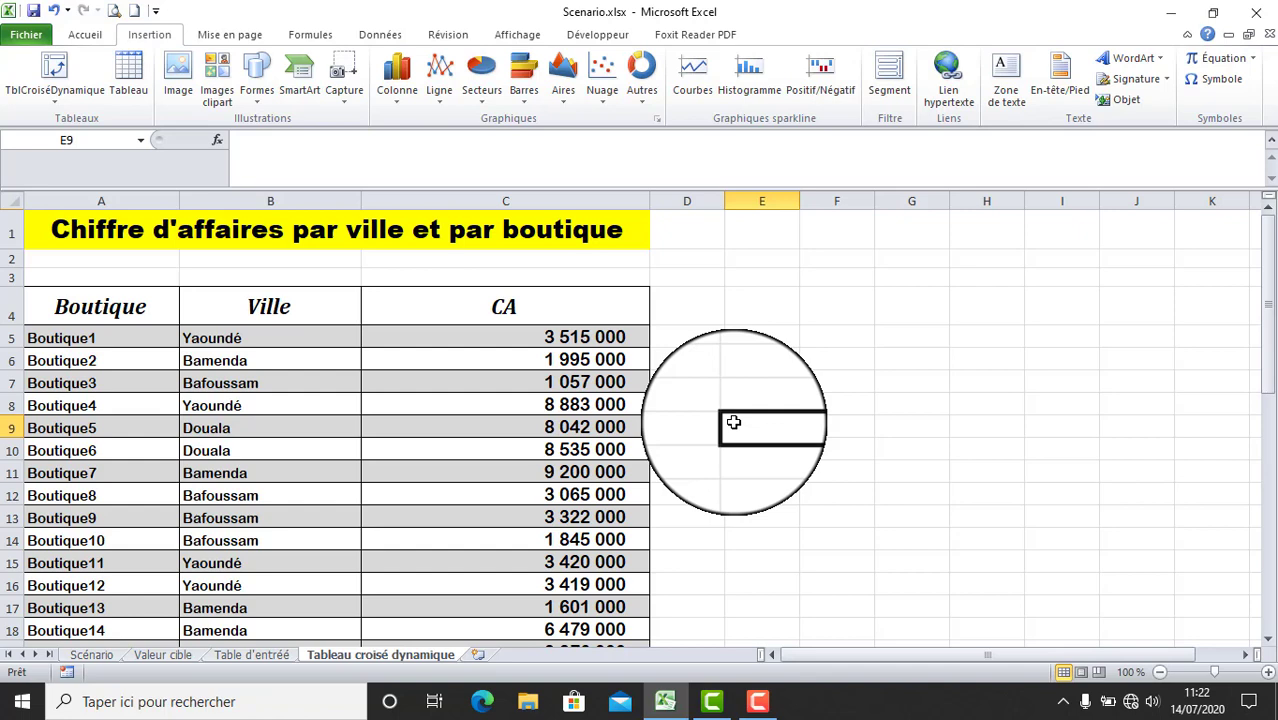
pyautogui.click(818, 340)
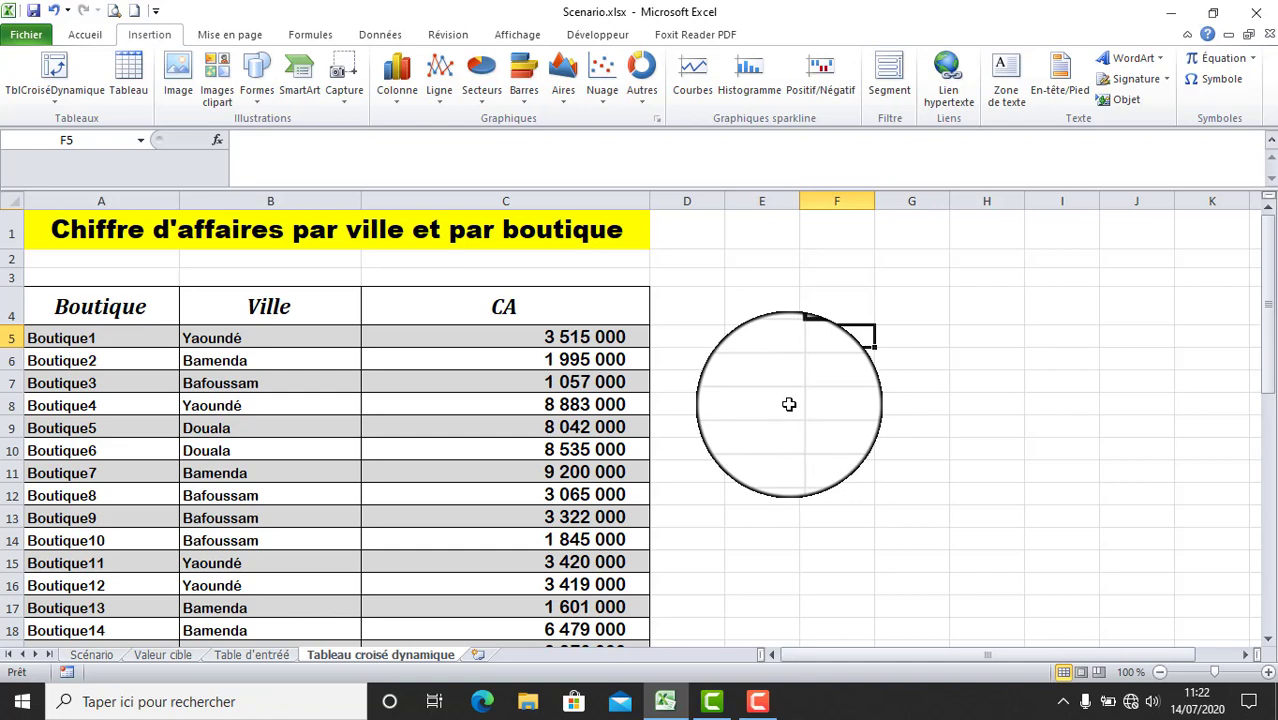
pyautogui.moveTo(100, 306); pyautogui.dragTo(500, 306)
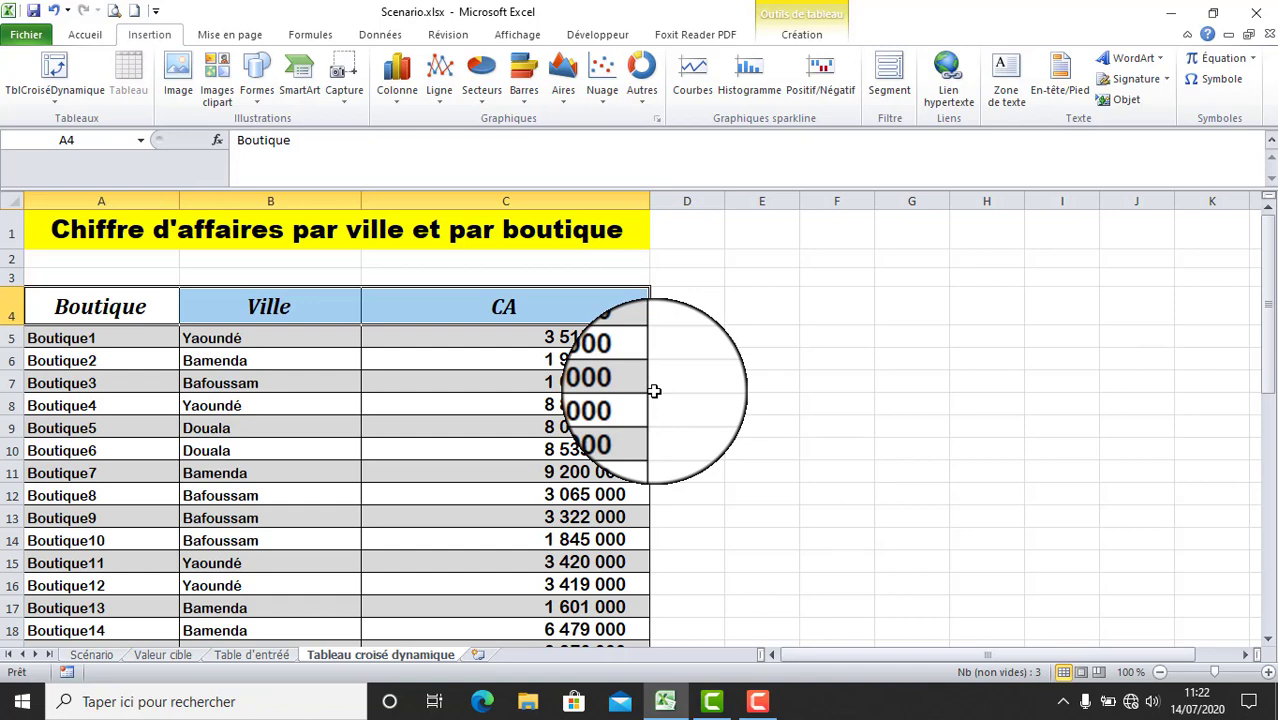
pyautogui.click(763, 408)
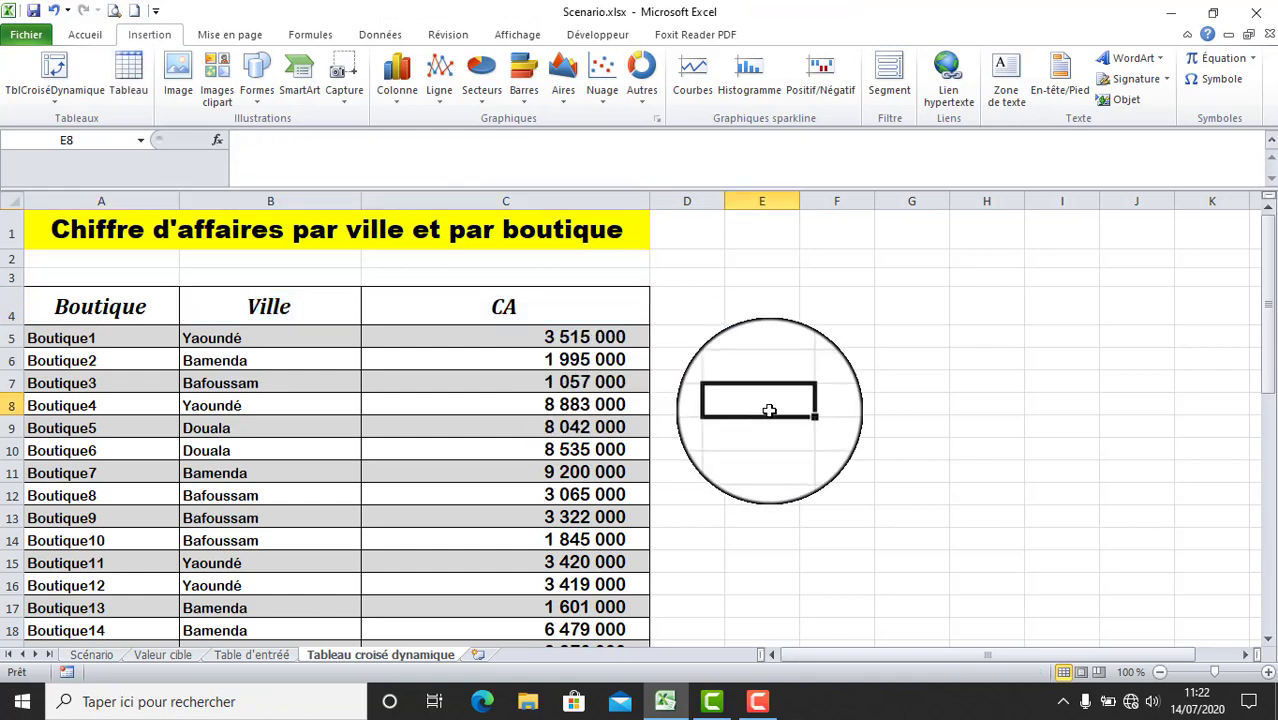
# Create a pivot table on a new worksheet from the whole Boutique, Ville and CA table, headers included.
pyautogui.moveTo(99, 303); pyautogui.dragTo(496, 560)
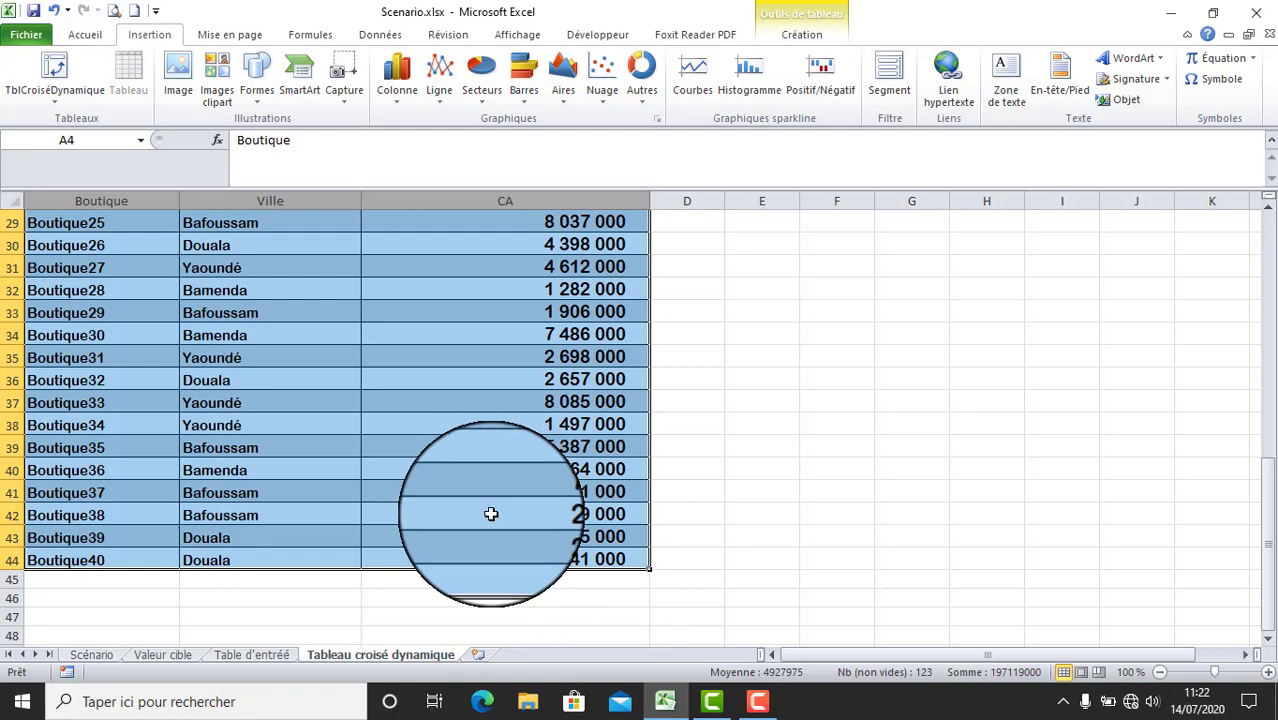
pyautogui.scroll(9, 493, 512)
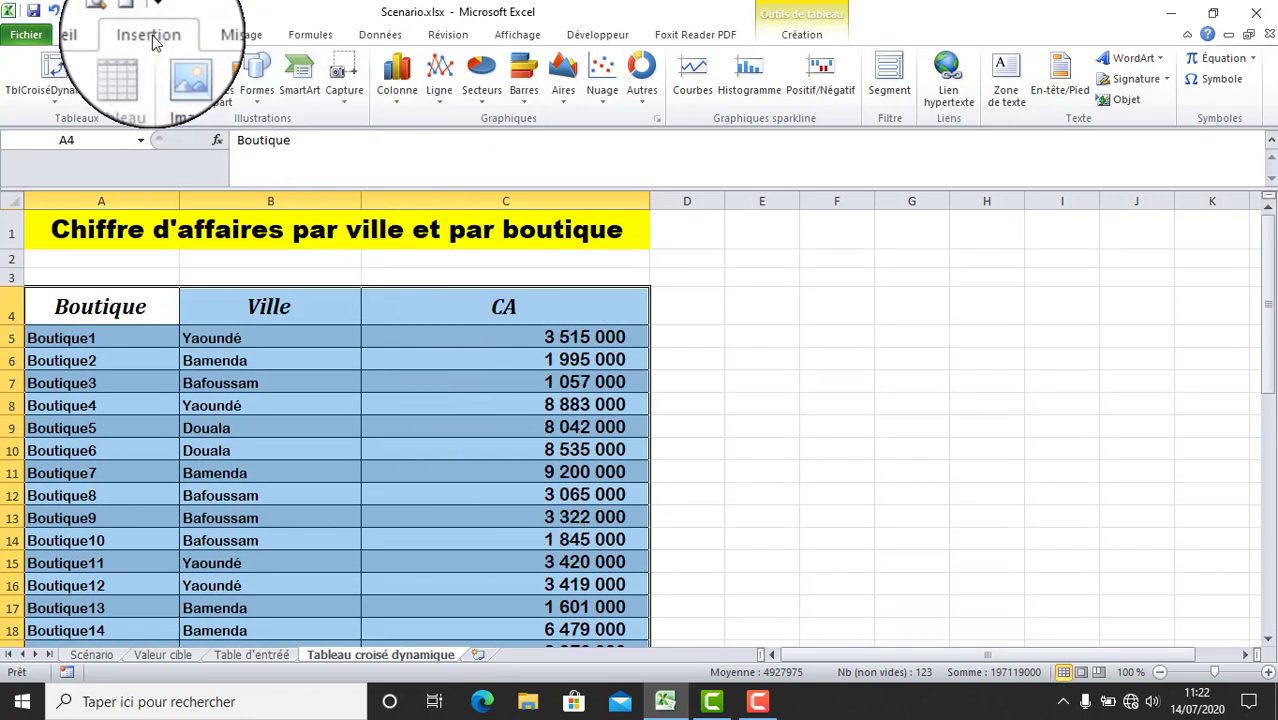
pyautogui.click(59, 103)
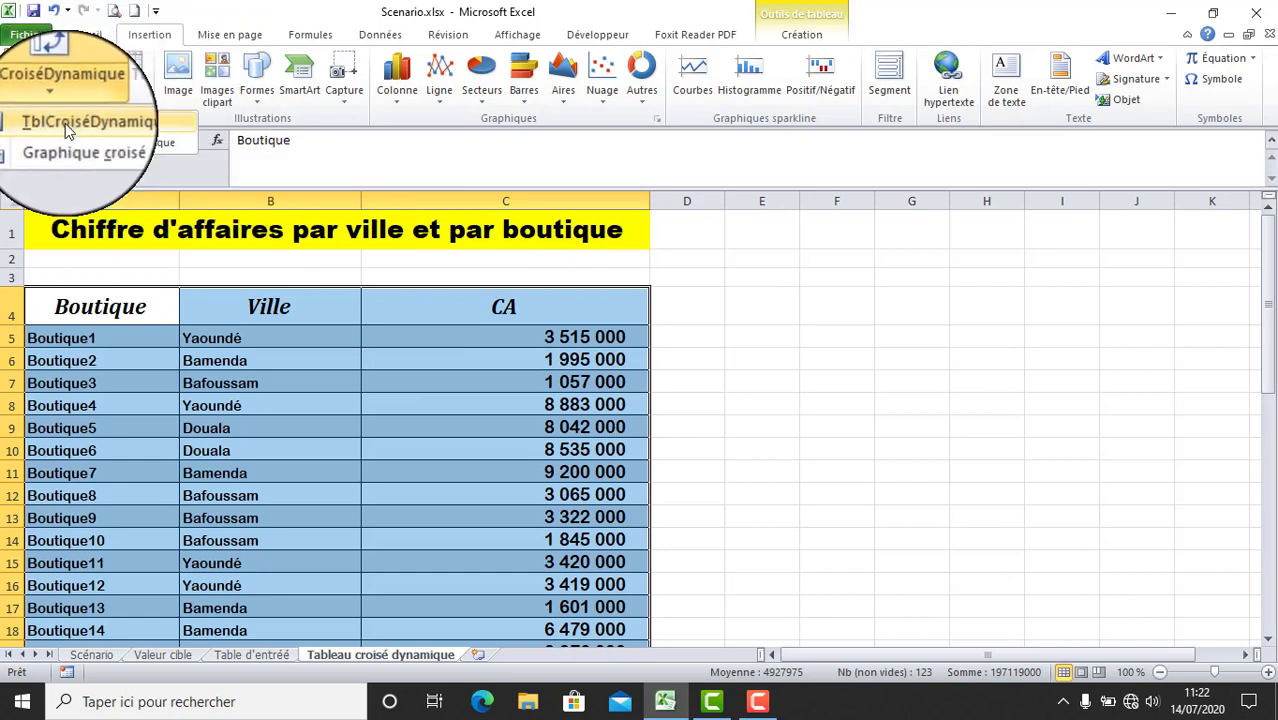
pyautogui.click(65, 123)
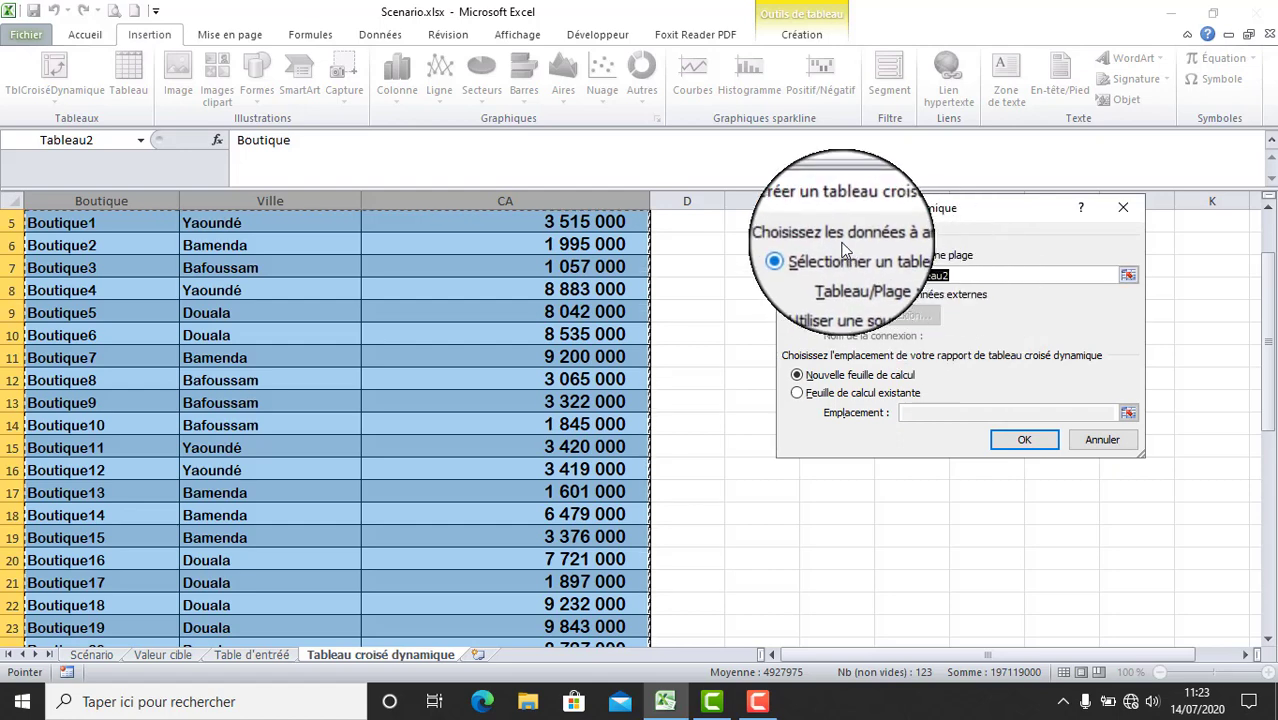
pyautogui.click(797, 296)
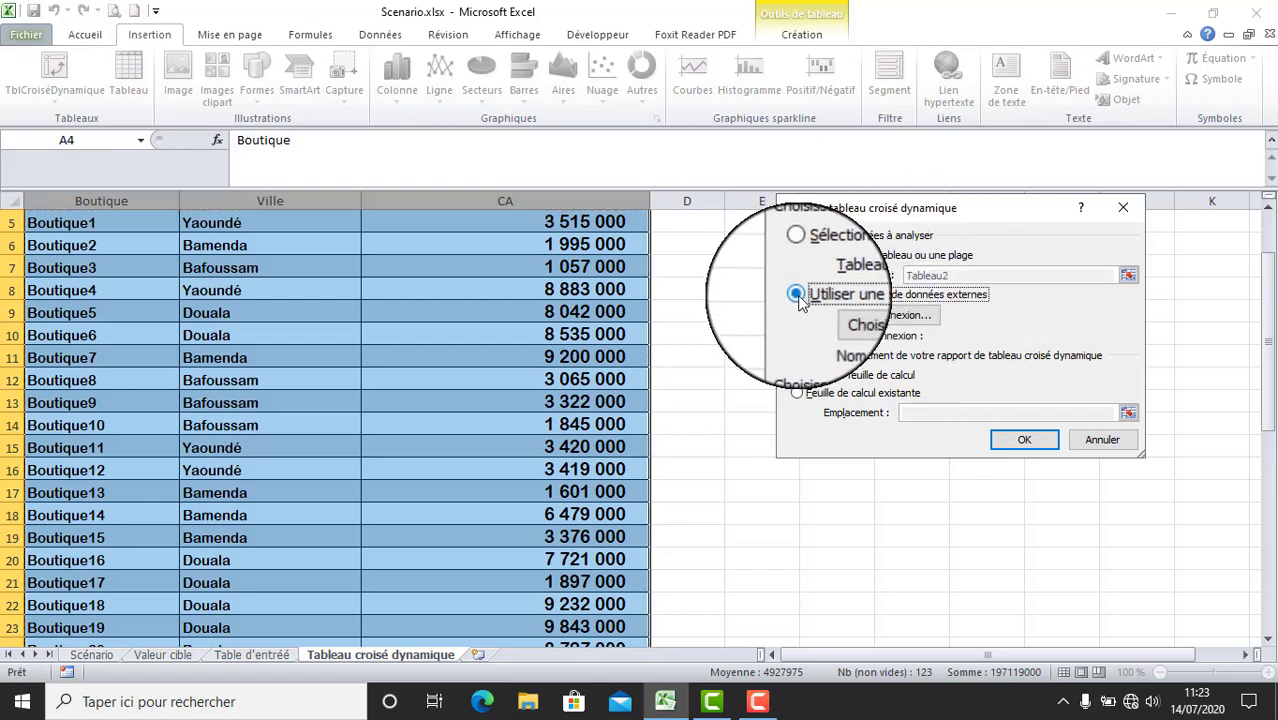
pyautogui.click(797, 255)
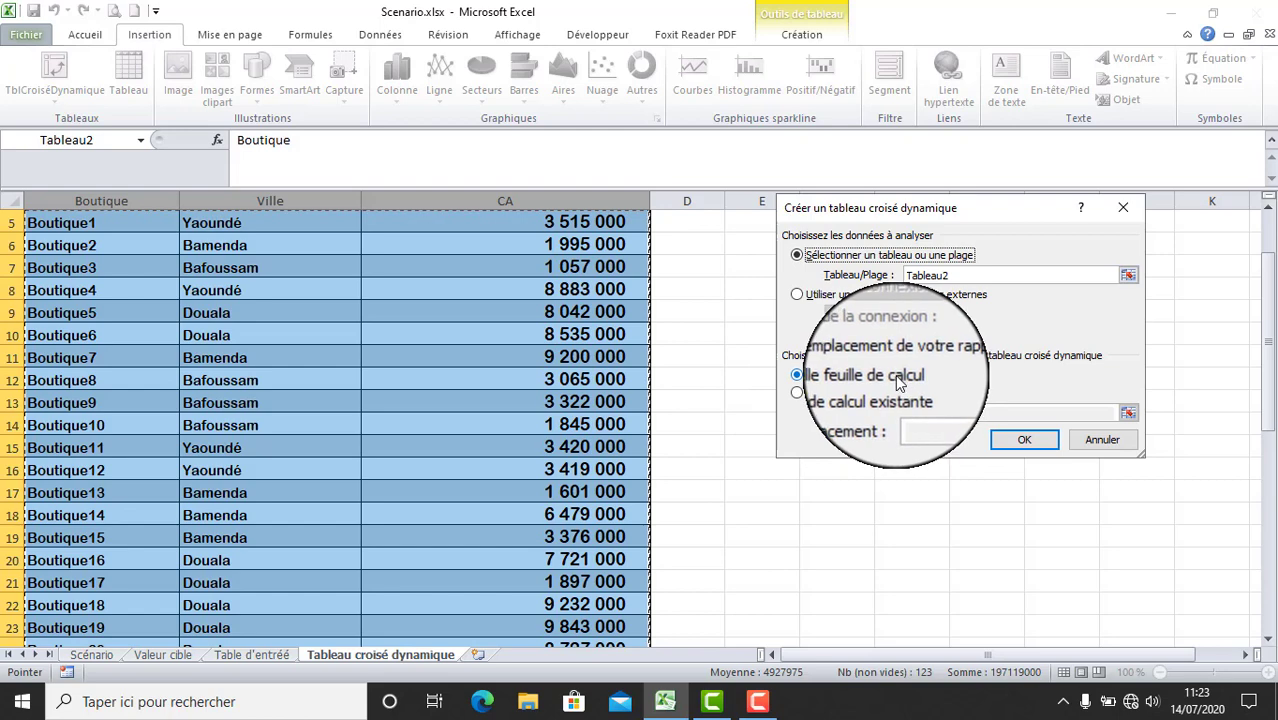
pyautogui.click(1022, 440)
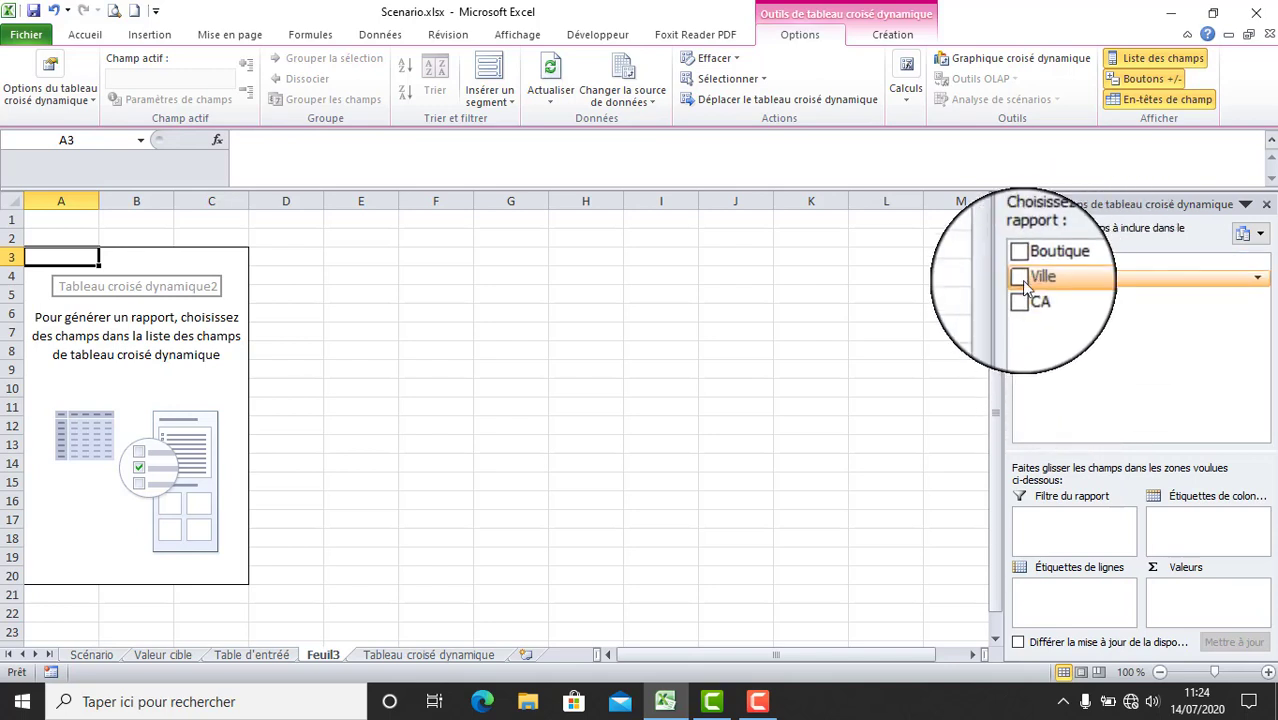
# Add the Ville field and then the Boutique field as row labels of the pivot table.
pyautogui.click(1020, 278)
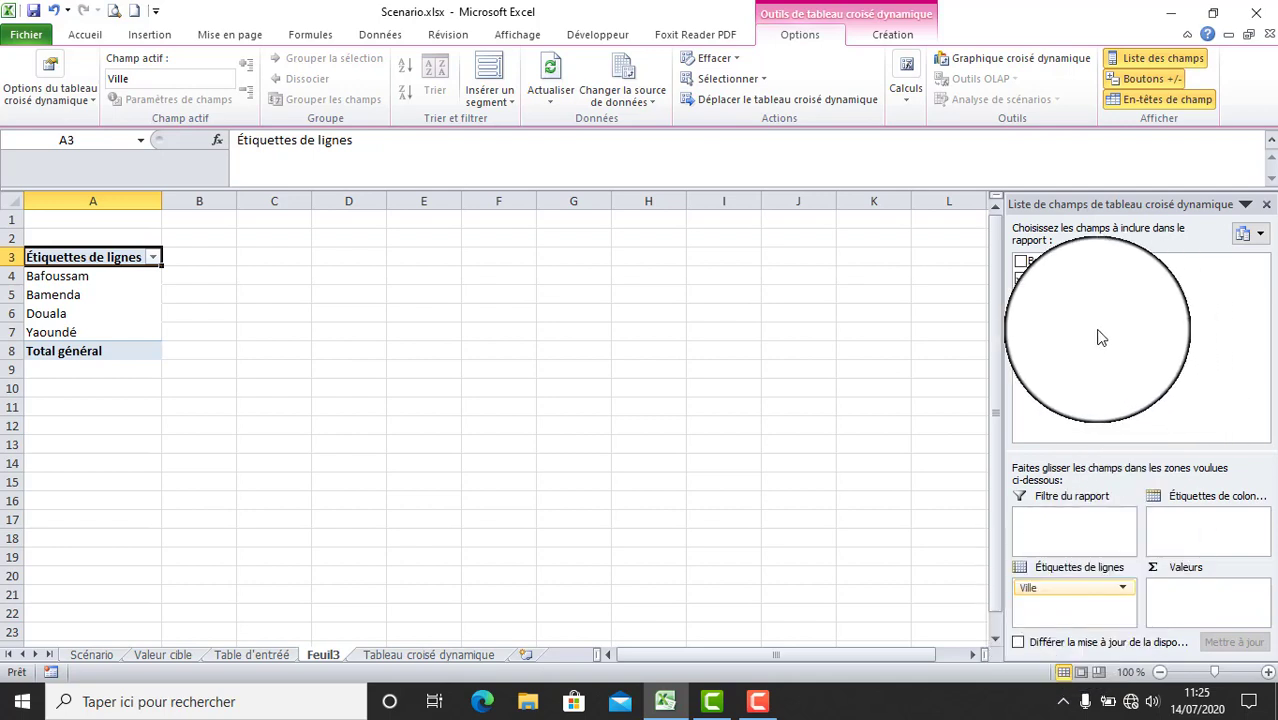
pyautogui.click(1020, 262)
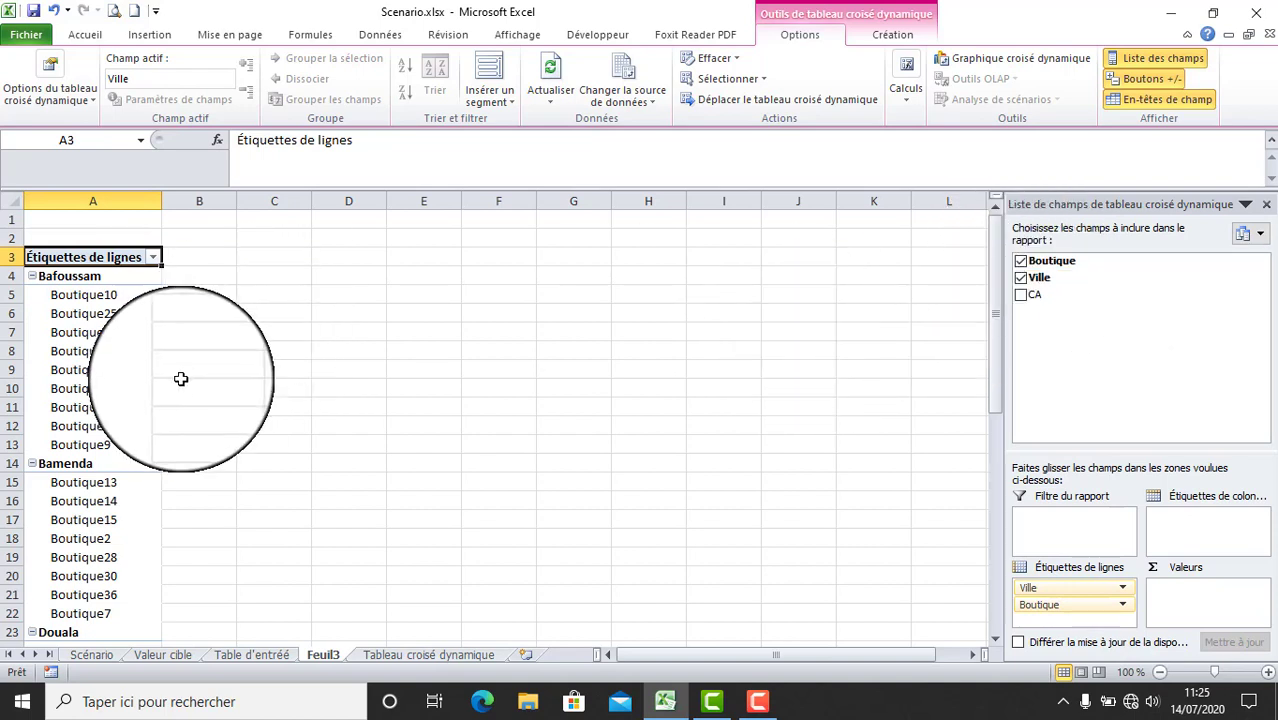
pyautogui.scroll(-8, 180, 379)
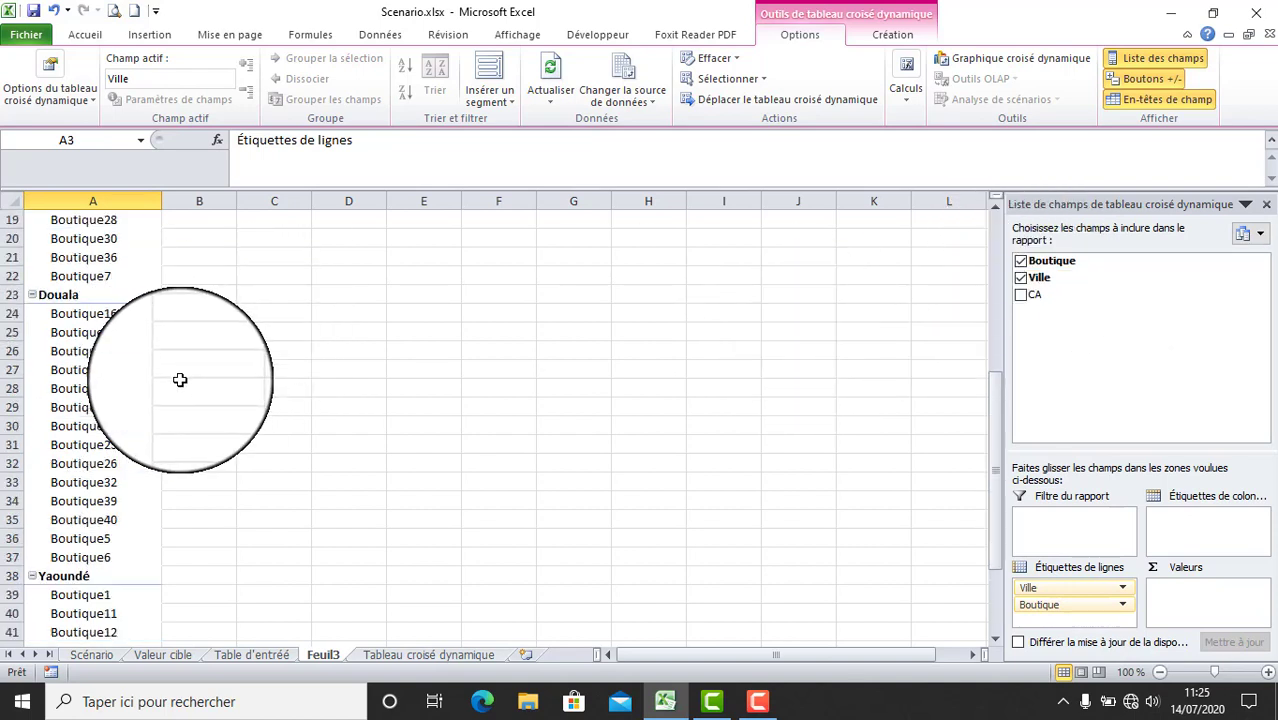
pyautogui.scroll(-2, 180, 379)
pyautogui.scroll(9, 179, 379)
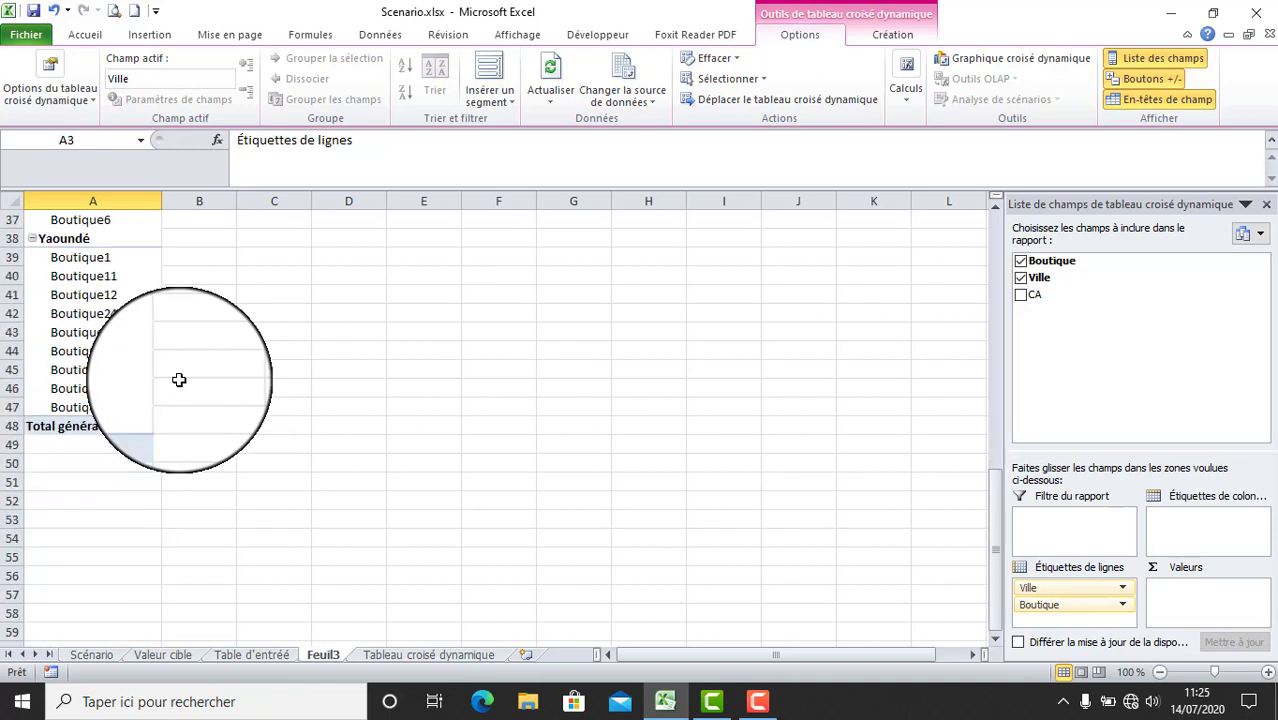
pyautogui.scroll(1, 179, 379)
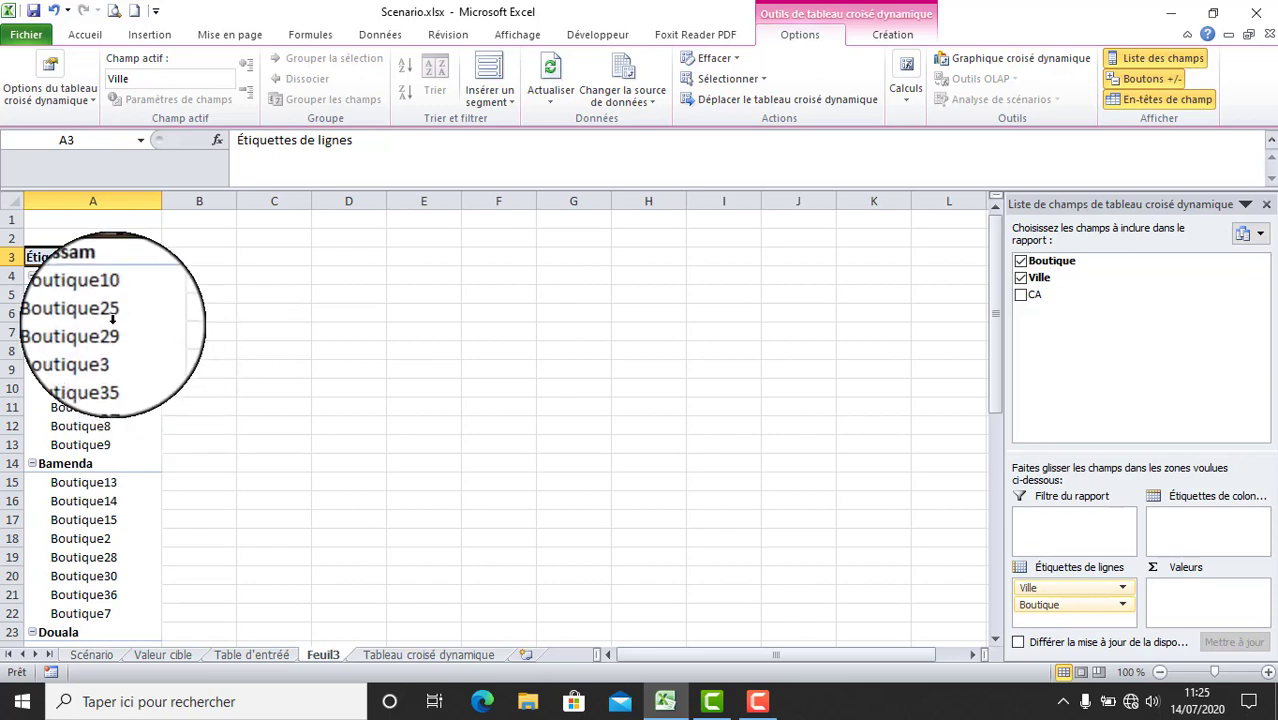
pyautogui.scroll(-2, 137, 366)
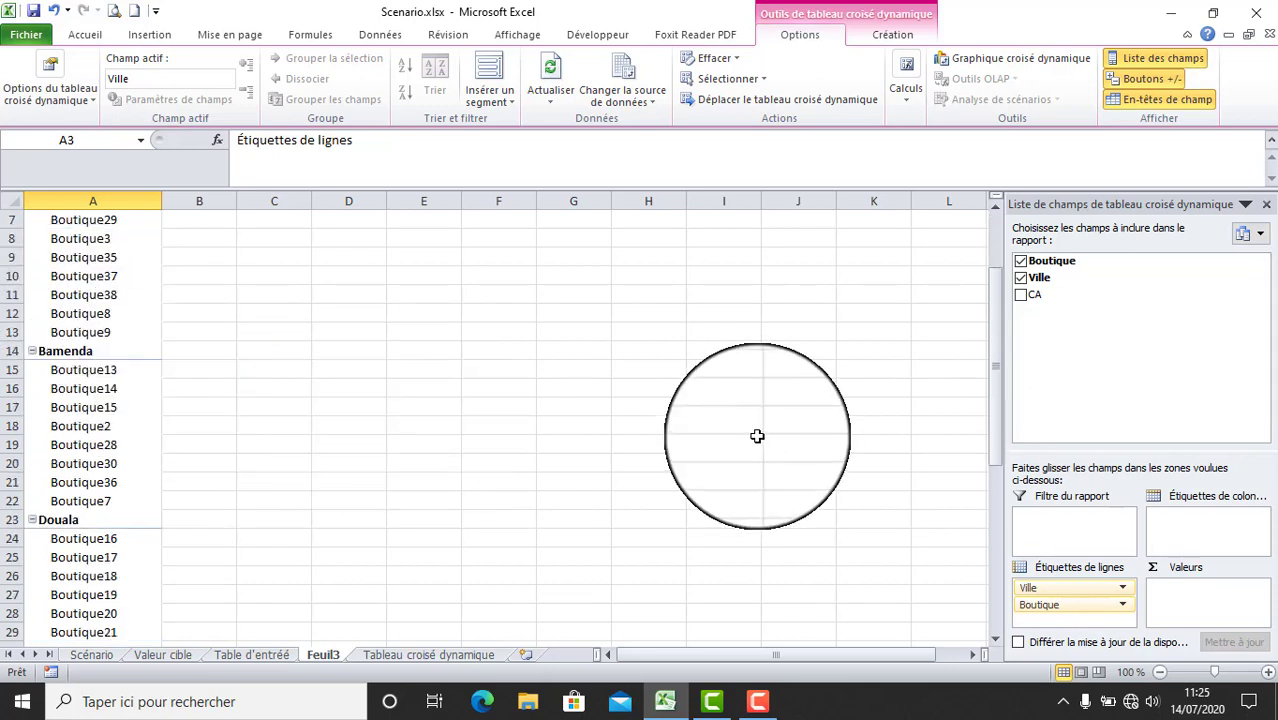
# Add the CA field to the pivot table as a summed value and look through the figures per city and shop.
pyautogui.click(1021, 294)
pyautogui.scroll(2, 540, 400)
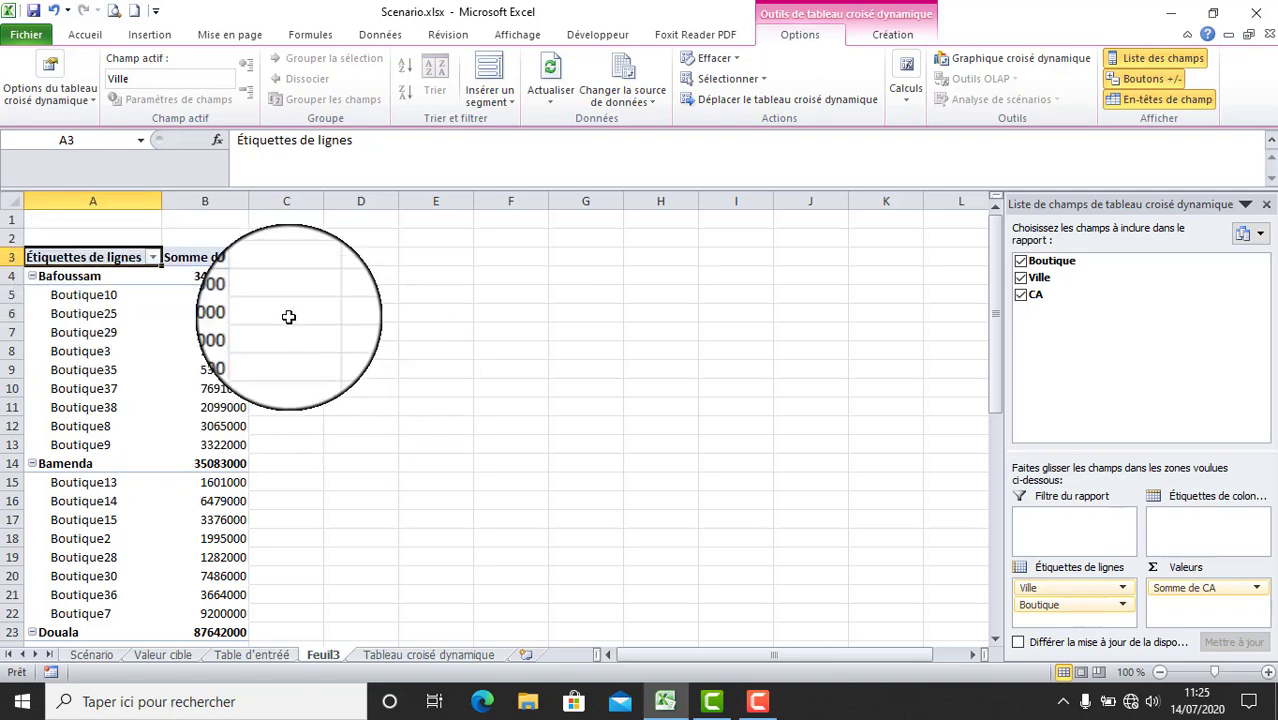
pyautogui.scroll(-6, 274, 391)
pyautogui.scroll(-7, 277, 391)
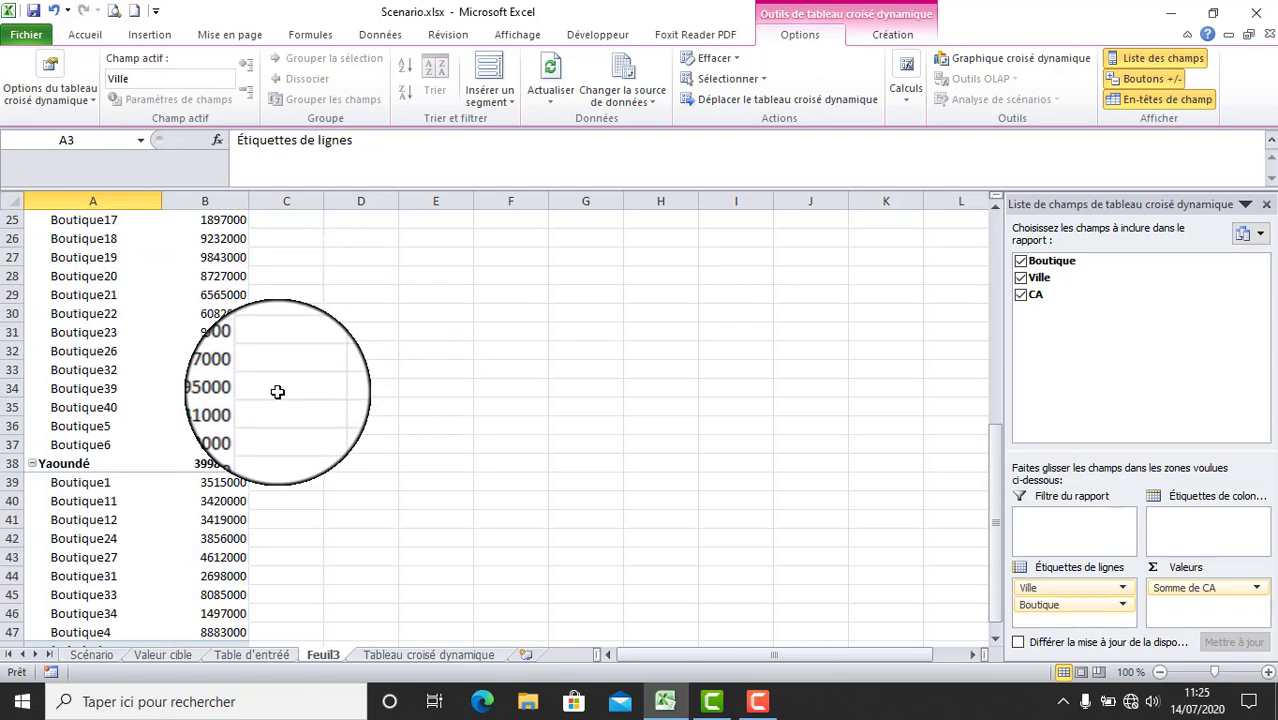
pyautogui.scroll(9, 277, 391)
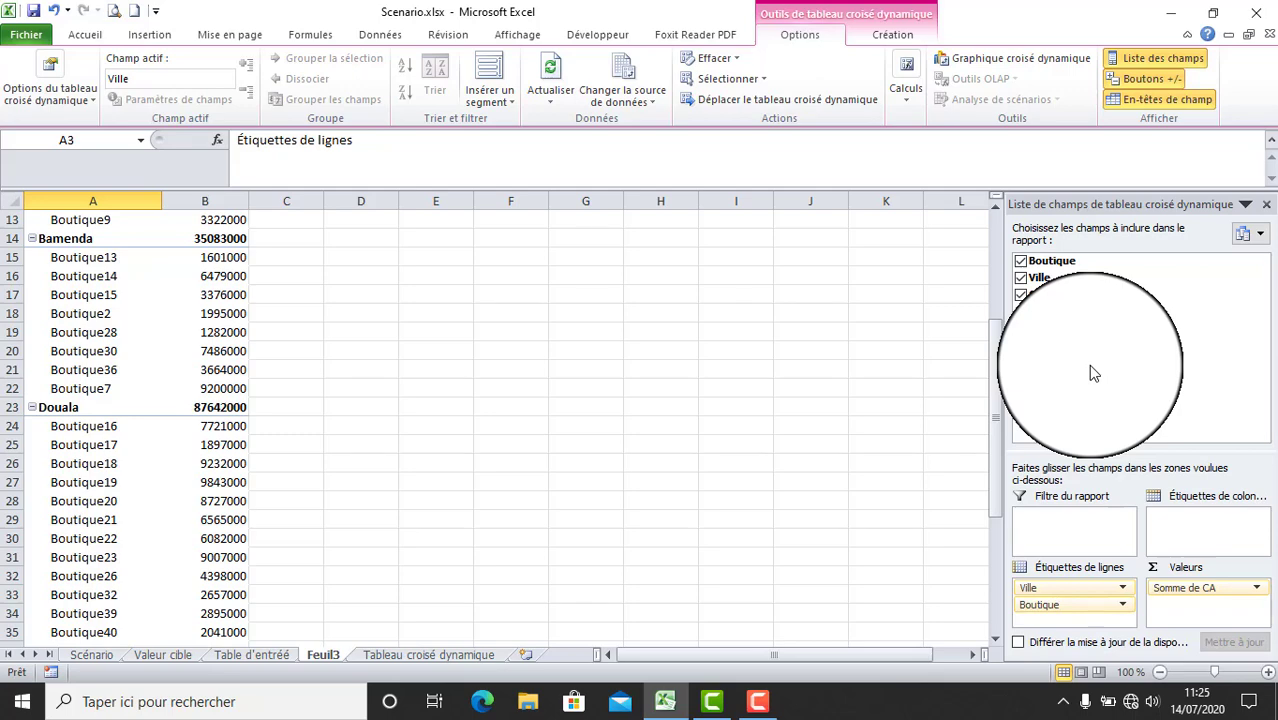
pyautogui.scroll(4, 613, 375)
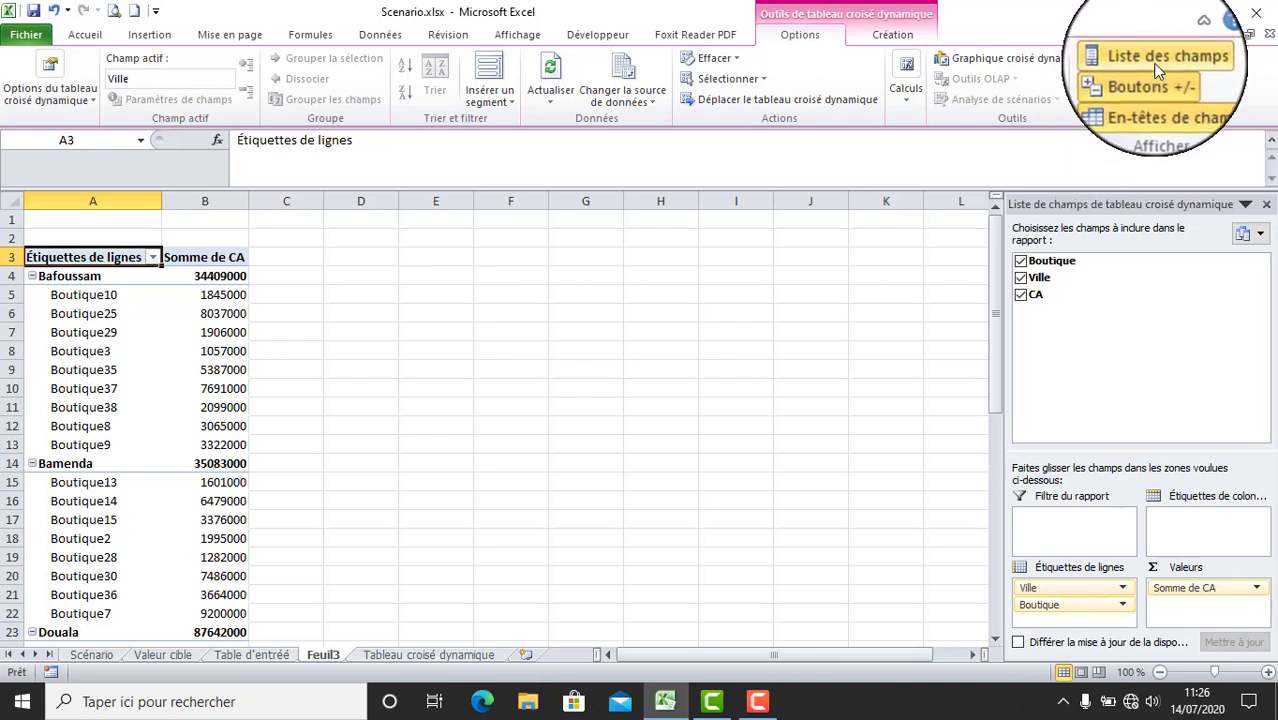
# Hide and redisplay the pivot field list, and collapse and re-expand the Bafoussam group.
pyautogui.click(1157, 66)
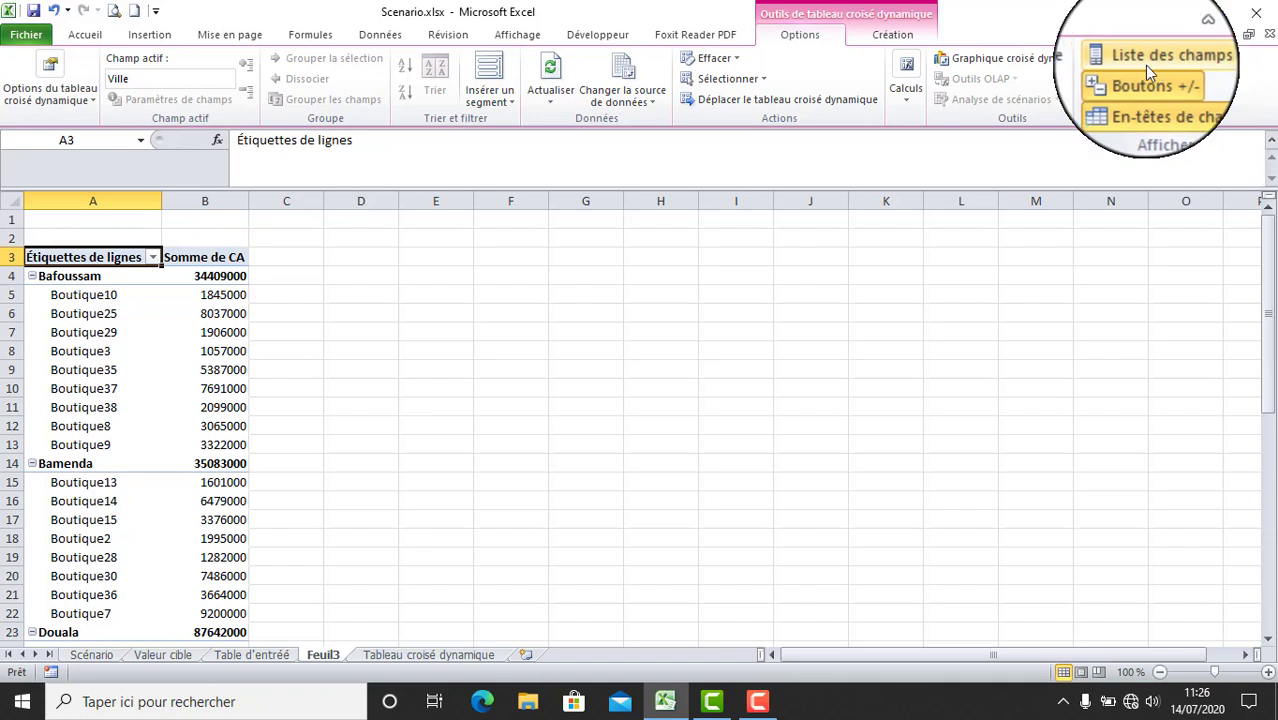
pyautogui.click(1140, 64)
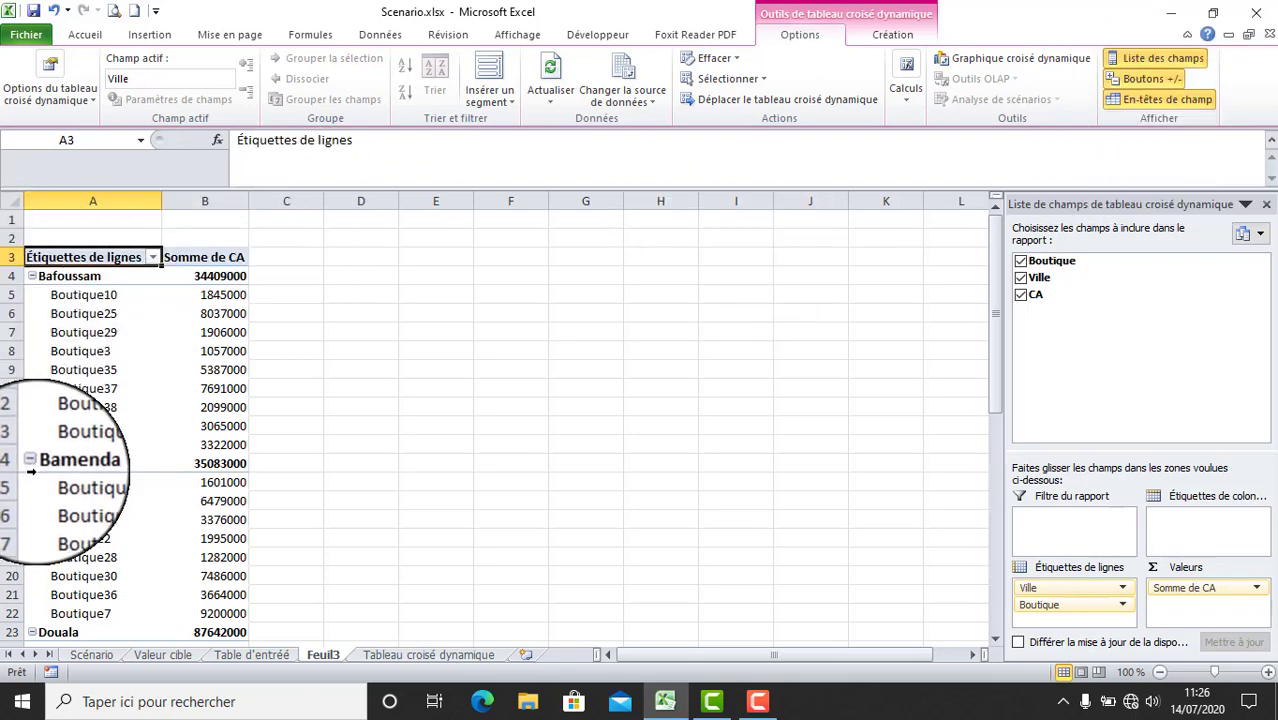
pyautogui.click(33, 277)
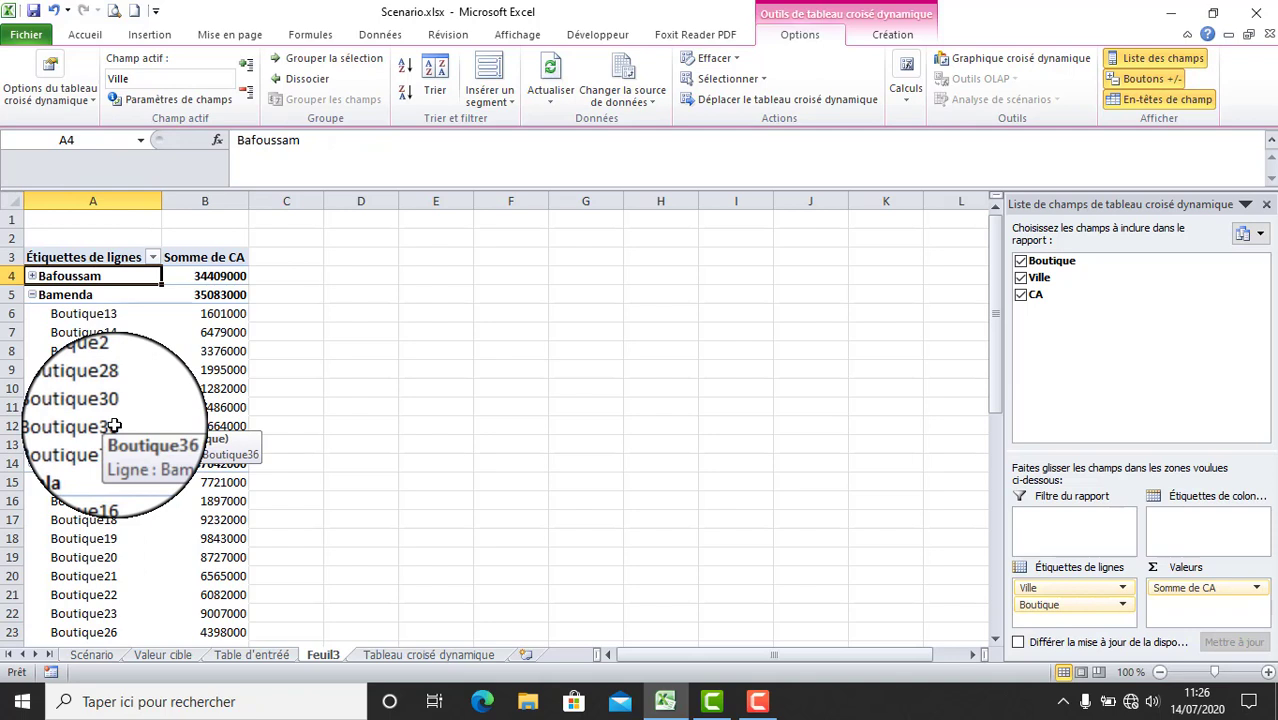
pyautogui.click(31, 276)
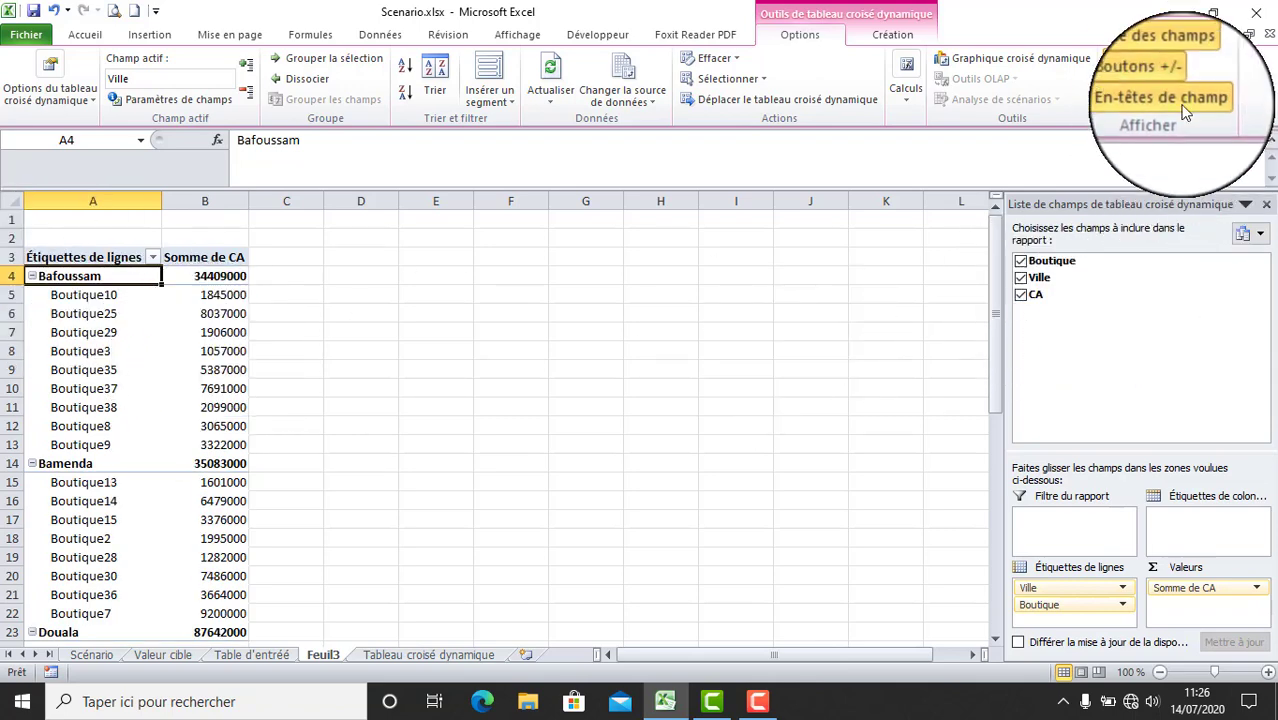
# Turn off the pivot table's expand/collapse buttons, and switch its field headers off and back on.
pyautogui.click(1158, 79)
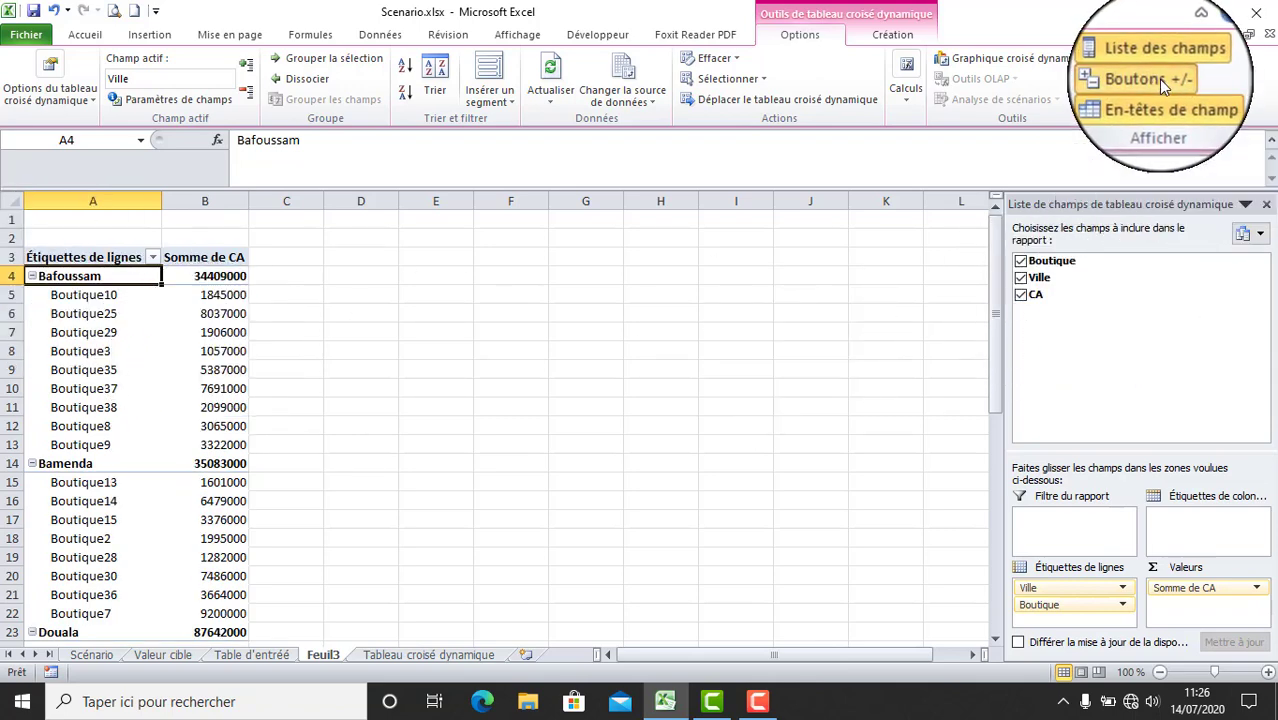
pyautogui.click(1158, 79)
pyautogui.click(1155, 80)
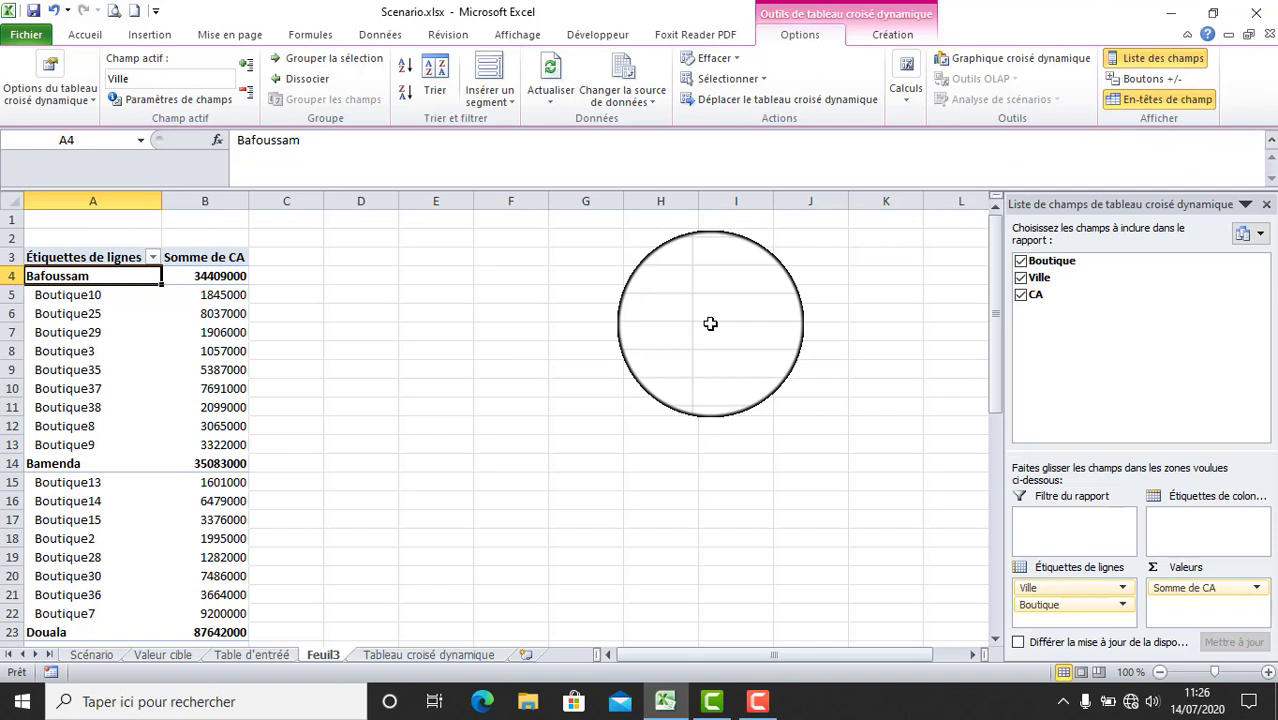
pyautogui.click(1172, 104)
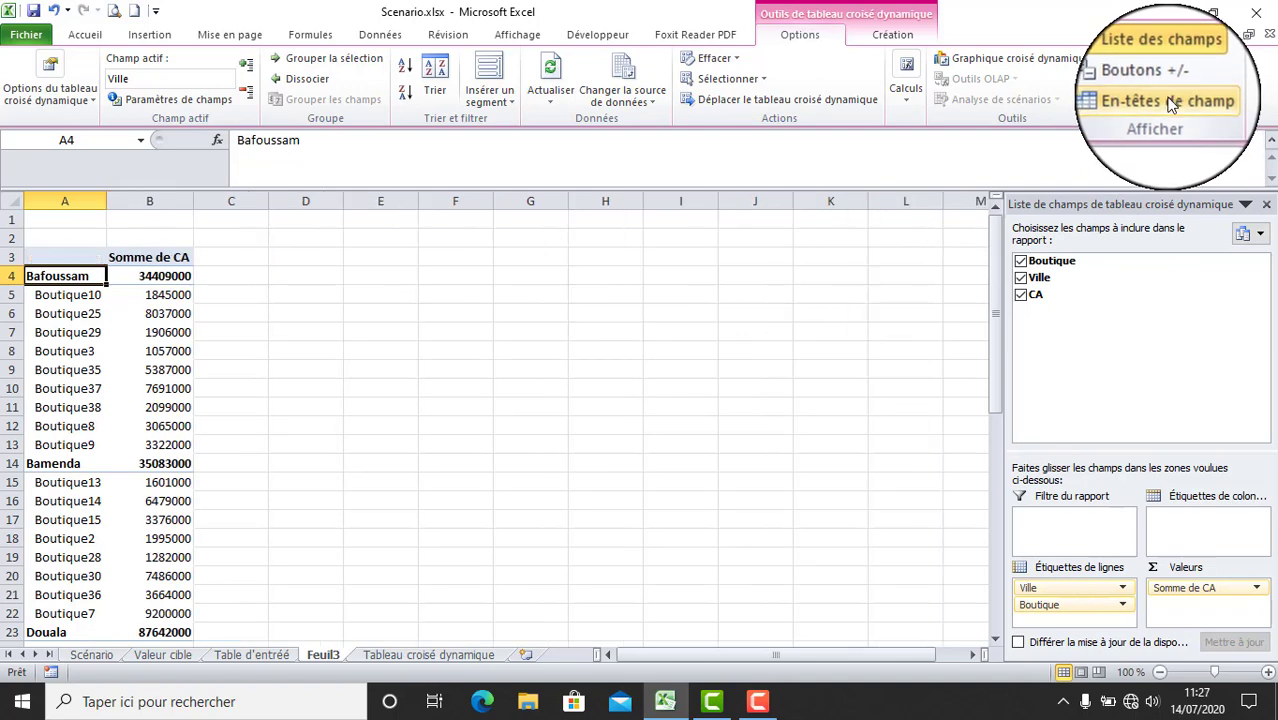
pyautogui.click(1172, 104)
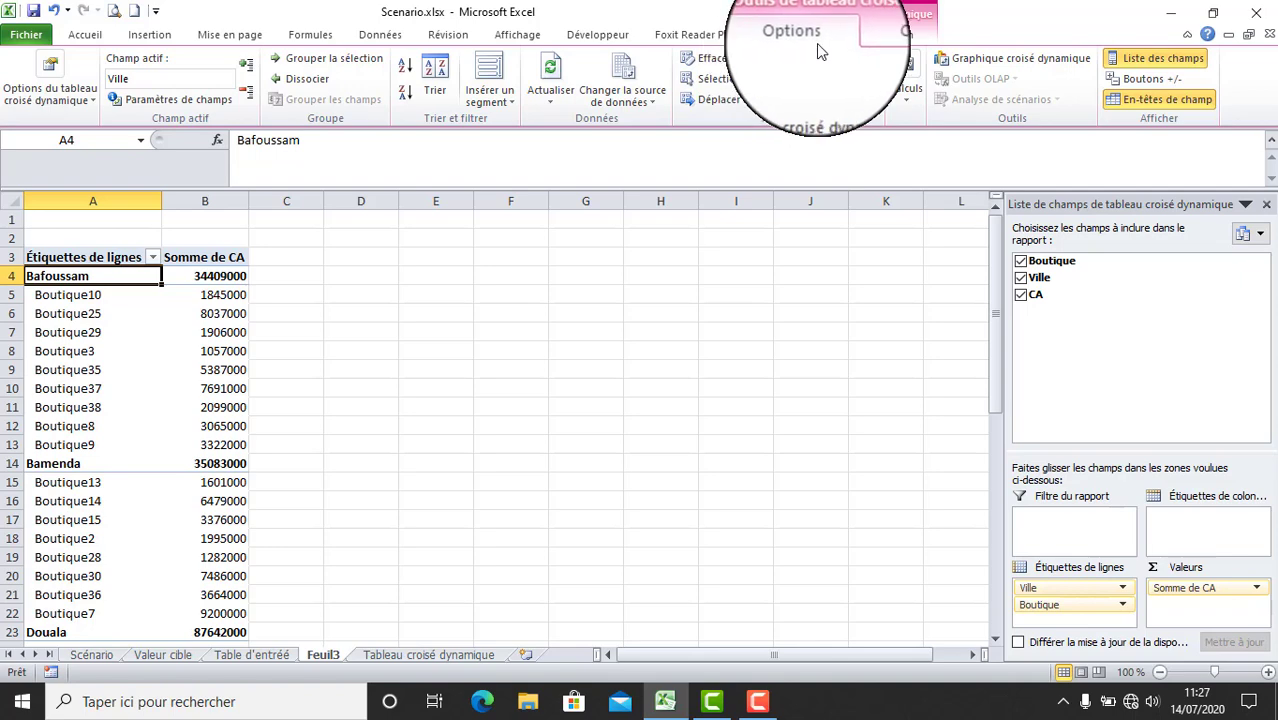
# Rename the pivot table's row labels header in A3 to Ville.
pyautogui.click(127, 257)
pyautogui.doubleClick(130, 257)
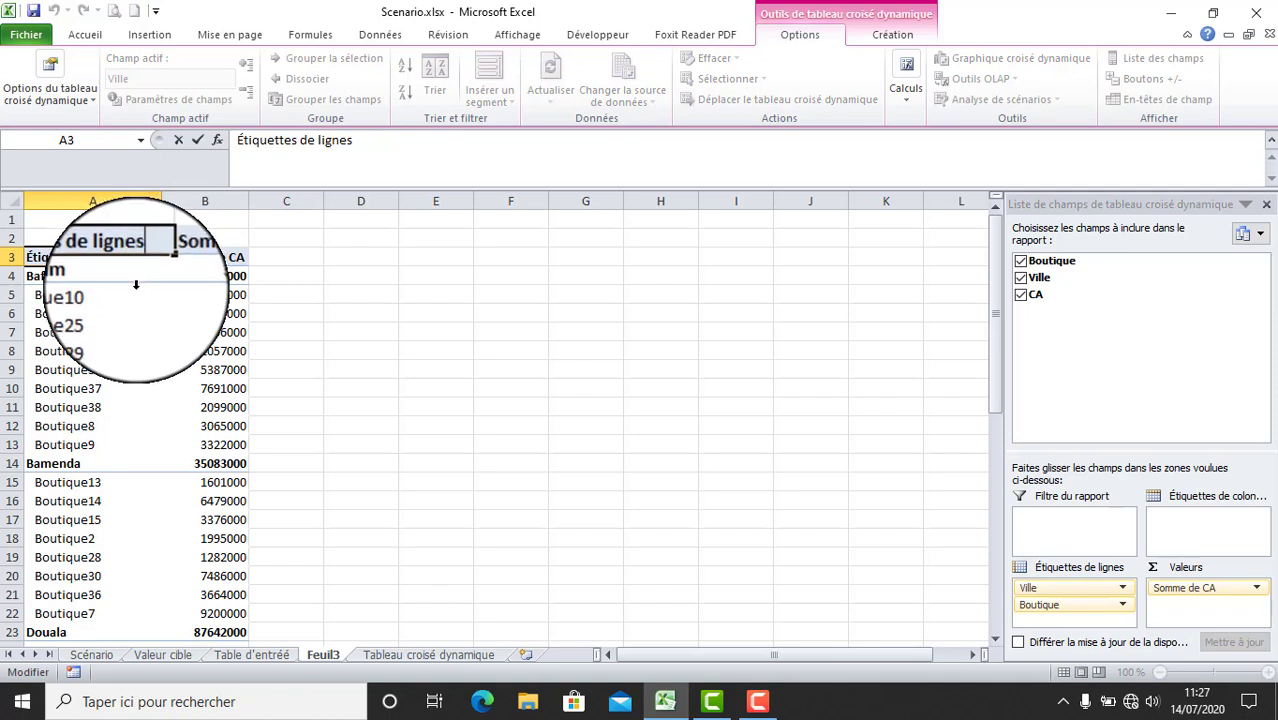
pyautogui.press('BackSpace')
pyautogui.press('BackSpace')
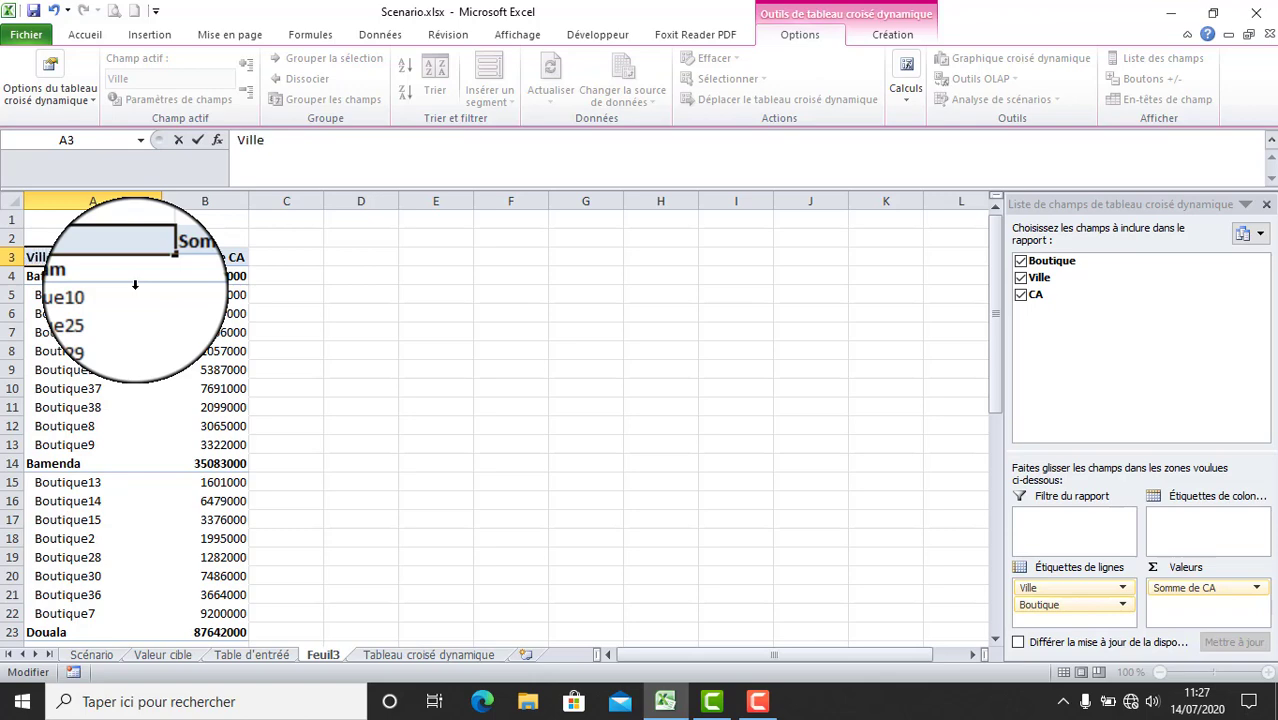
pyautogui.click(503, 446)
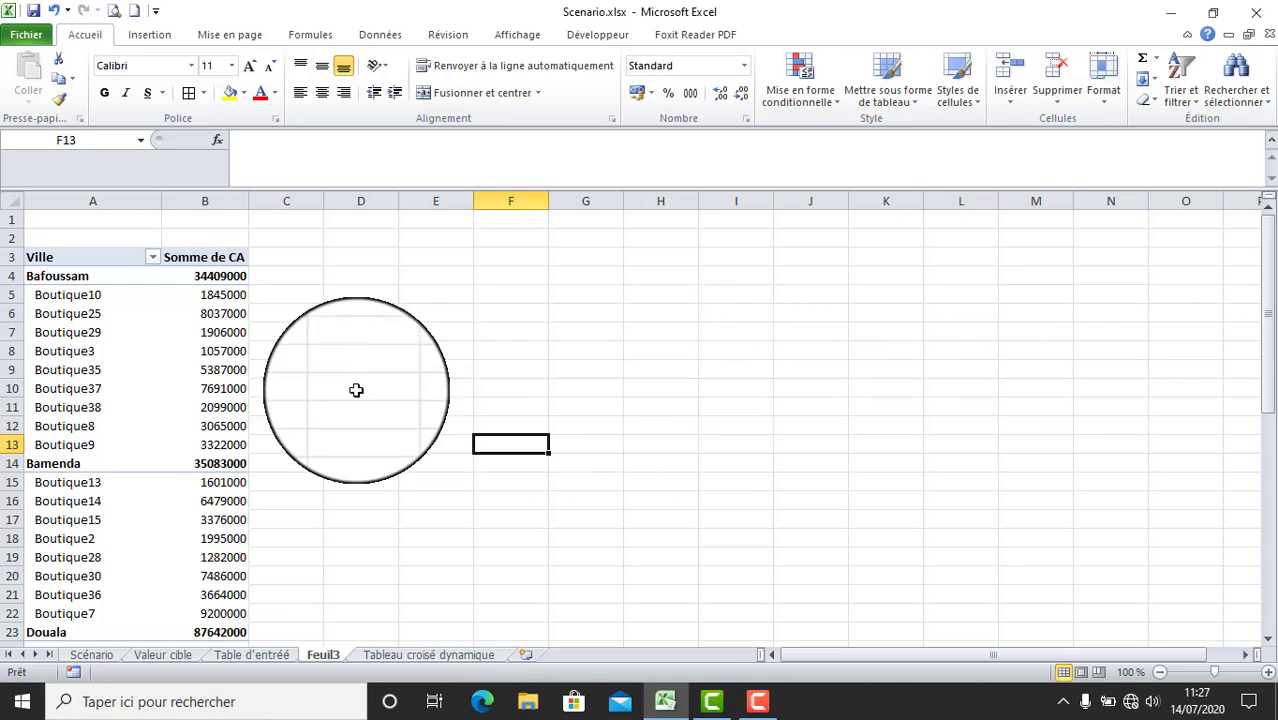
# Apply the solid red pivot table style with a black header row from the third row of the Foncé group.
pyautogui.click(147, 348)
pyautogui.click(205, 388)
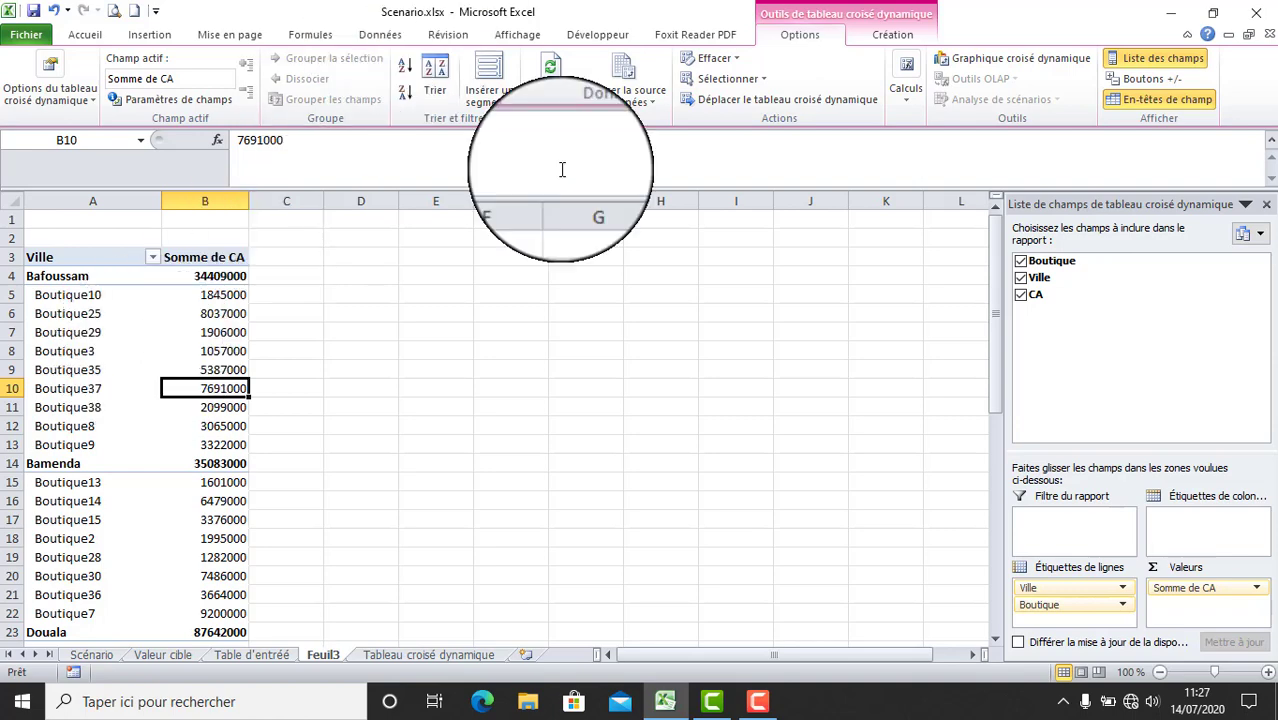
pyautogui.click(894, 40)
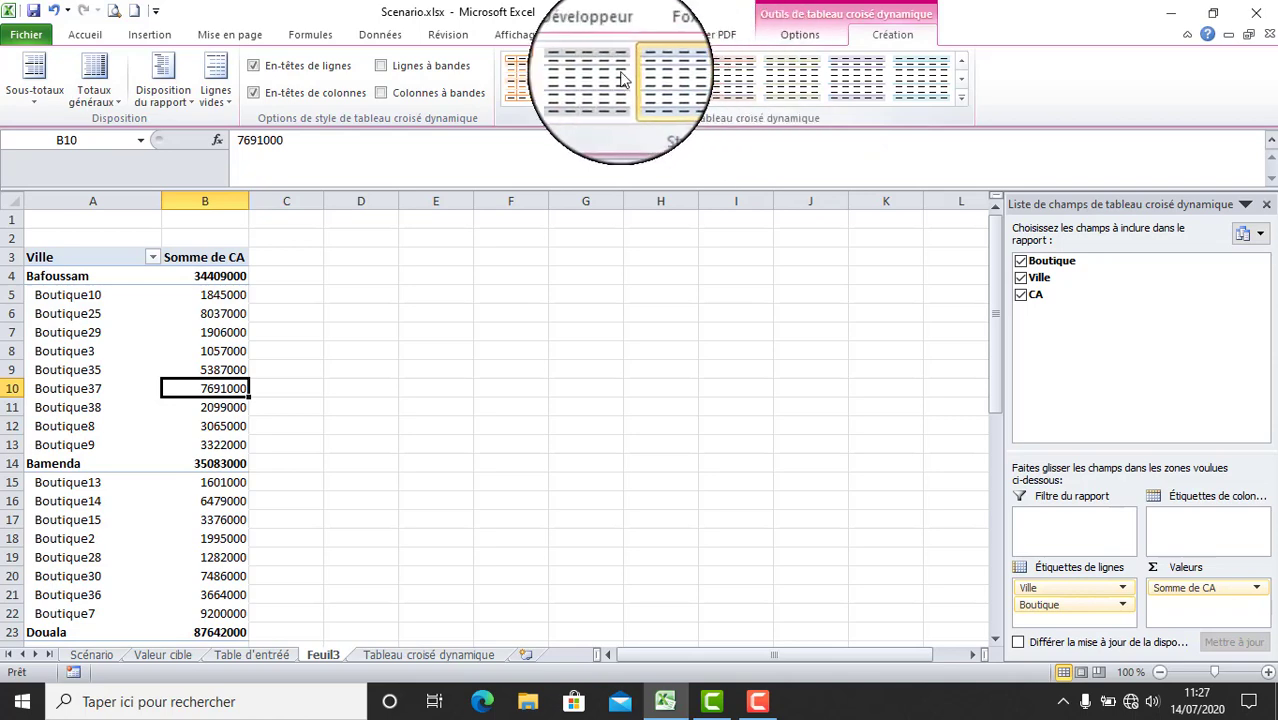
pyautogui.click(959, 91)
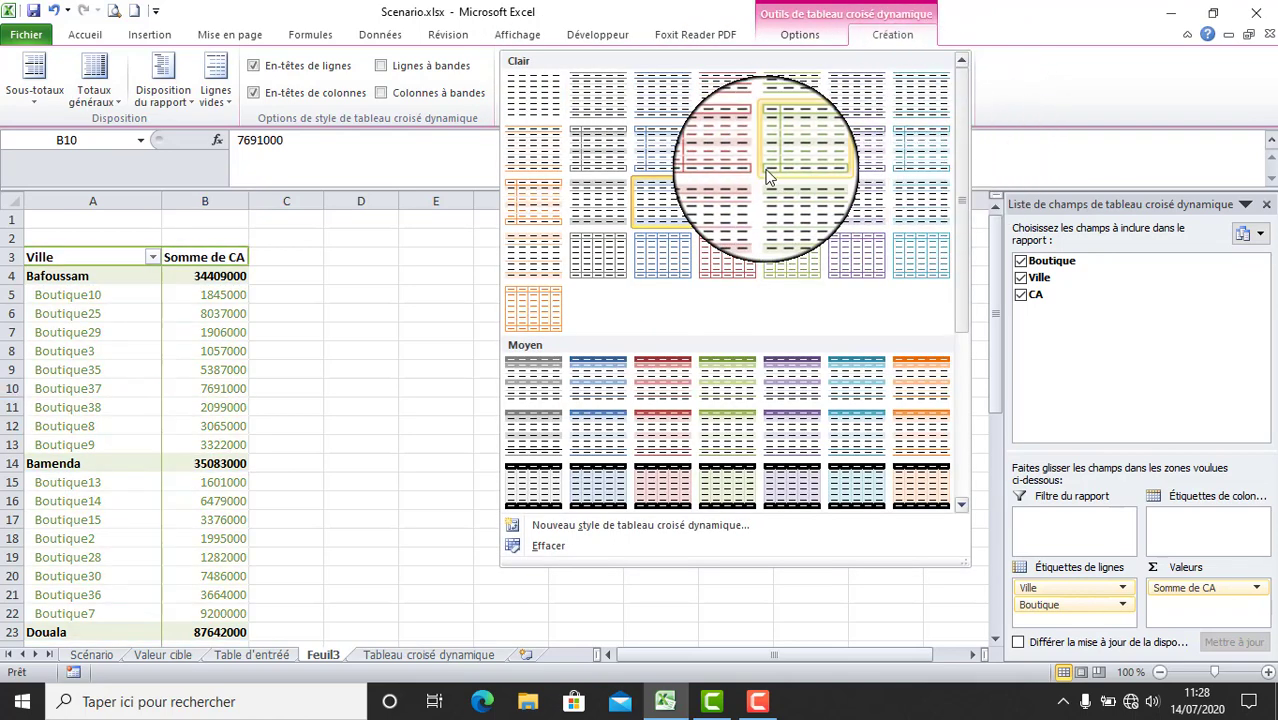
pyautogui.moveTo(962, 145); pyautogui.dragTo(964, 115)
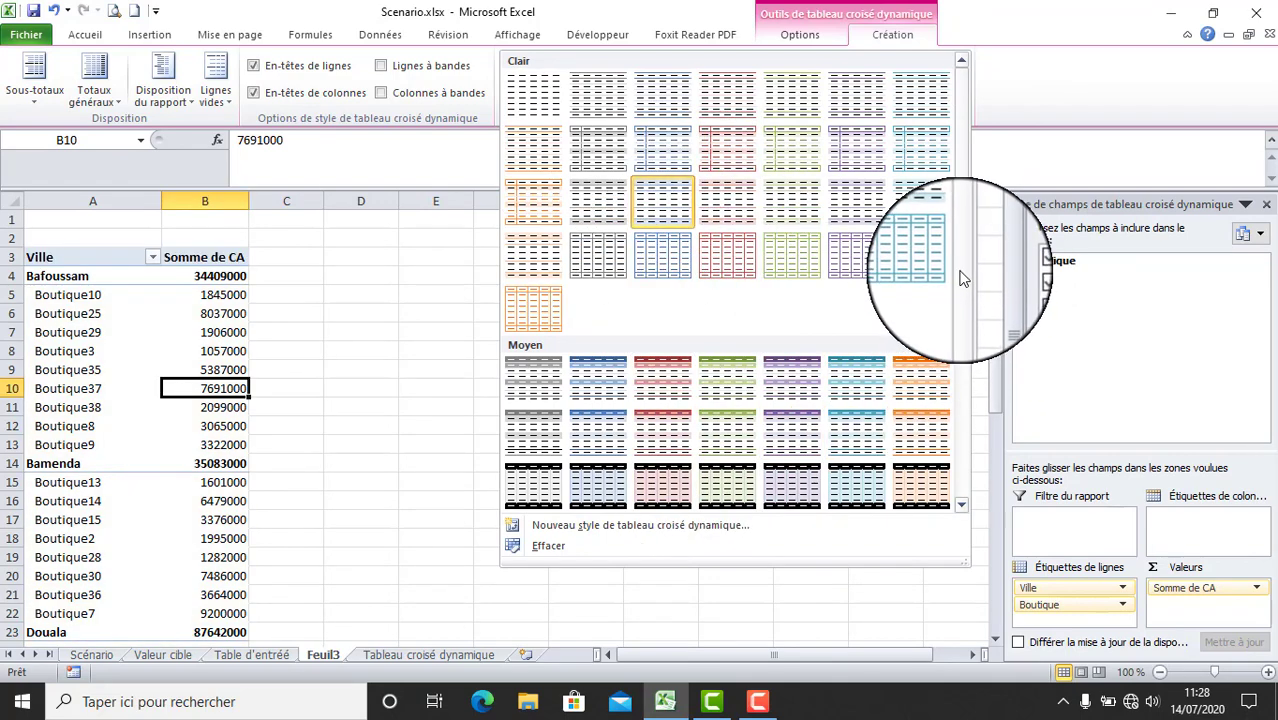
pyautogui.moveTo(958, 277); pyautogui.dragTo(958, 456)
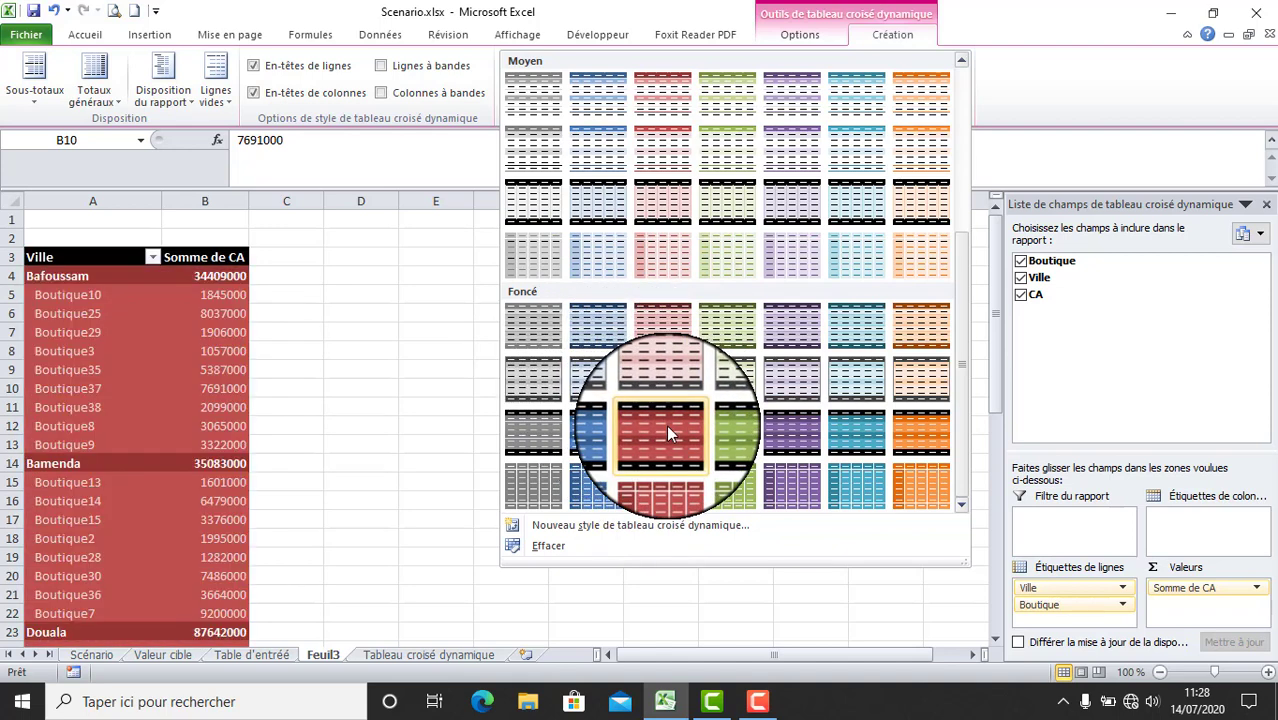
pyautogui.click(667, 428)
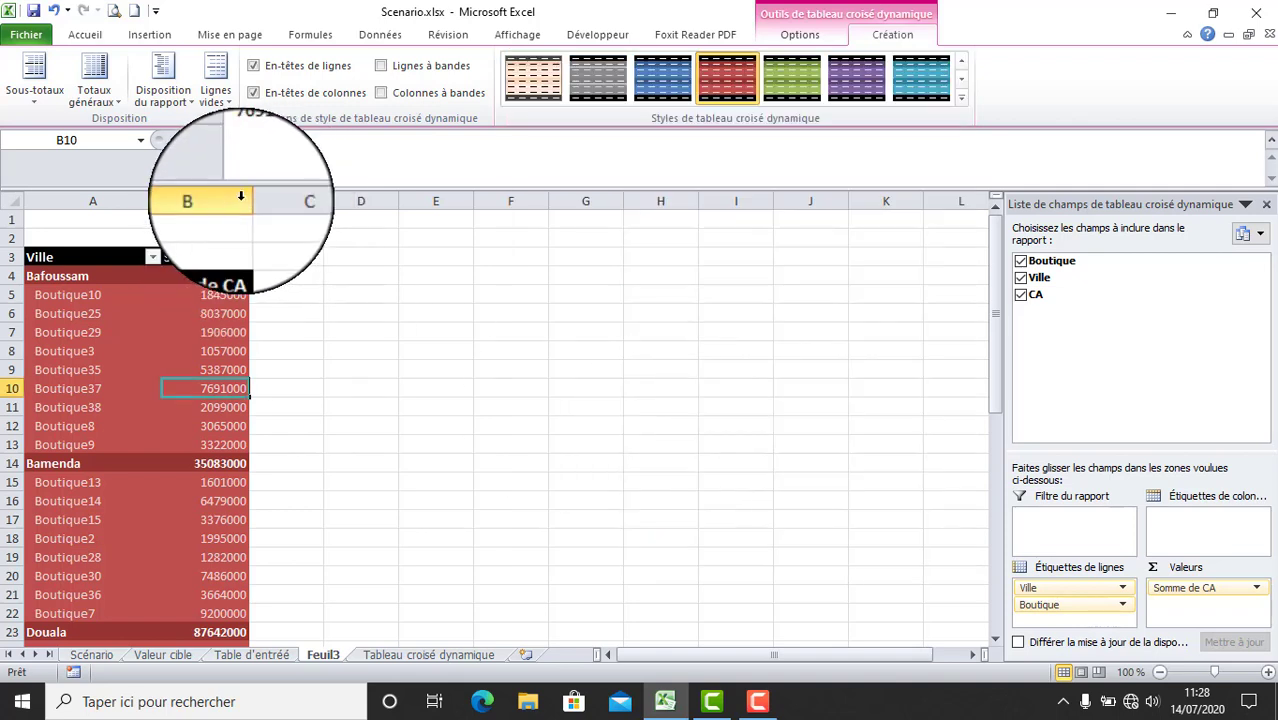
# Widen columns A and B of the pivot table sheet slightly beyond their contents.
pyautogui.moveTo(250, 201); pyautogui.dragTo(296, 202)
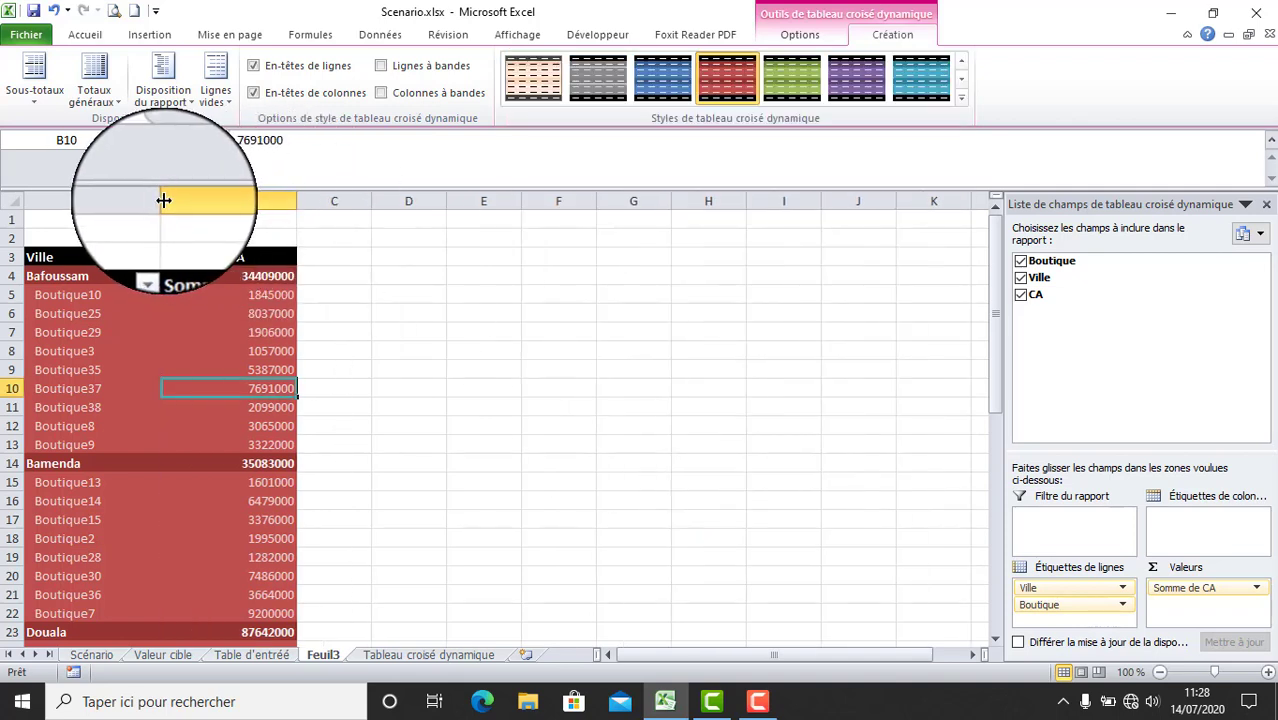
pyautogui.moveTo(162, 201); pyautogui.dragTo(179, 201)
pyautogui.moveTo(313, 203); pyautogui.dragTo(337, 201)
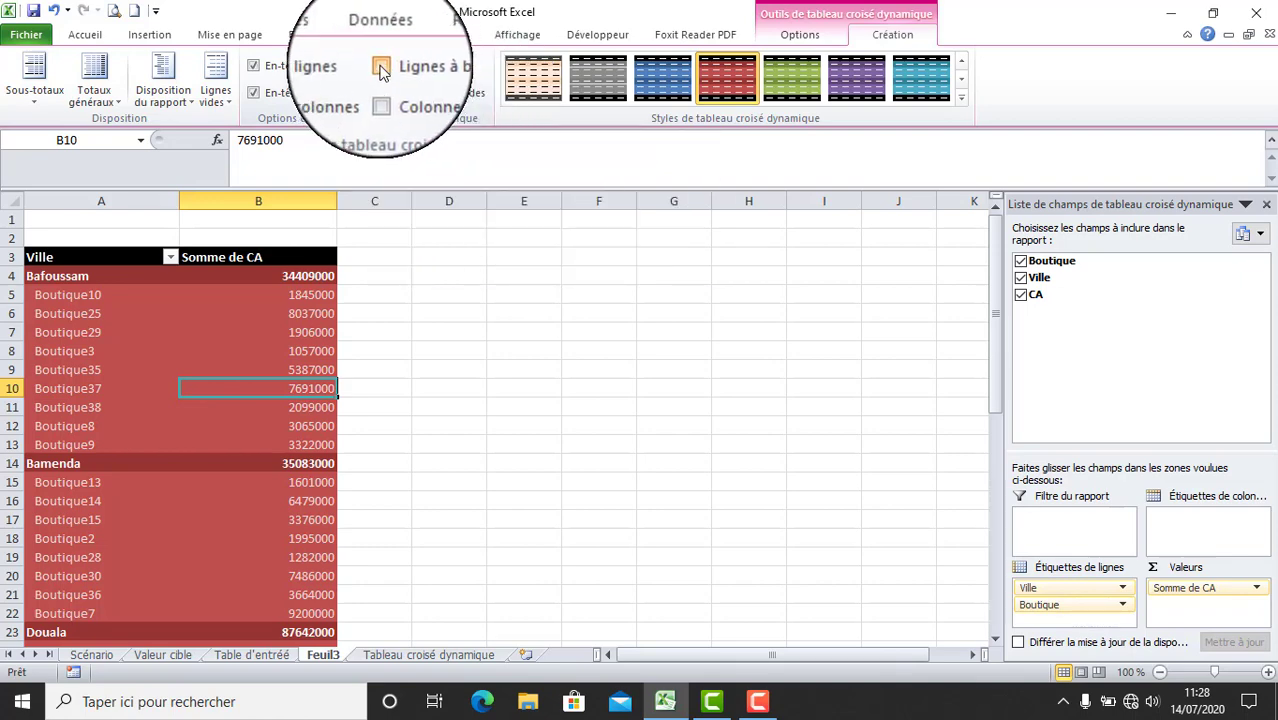
# Turn on banded rows and banded columns for the pivot table, and switch its column header formatting off and back on.
pyautogui.click(381, 70)
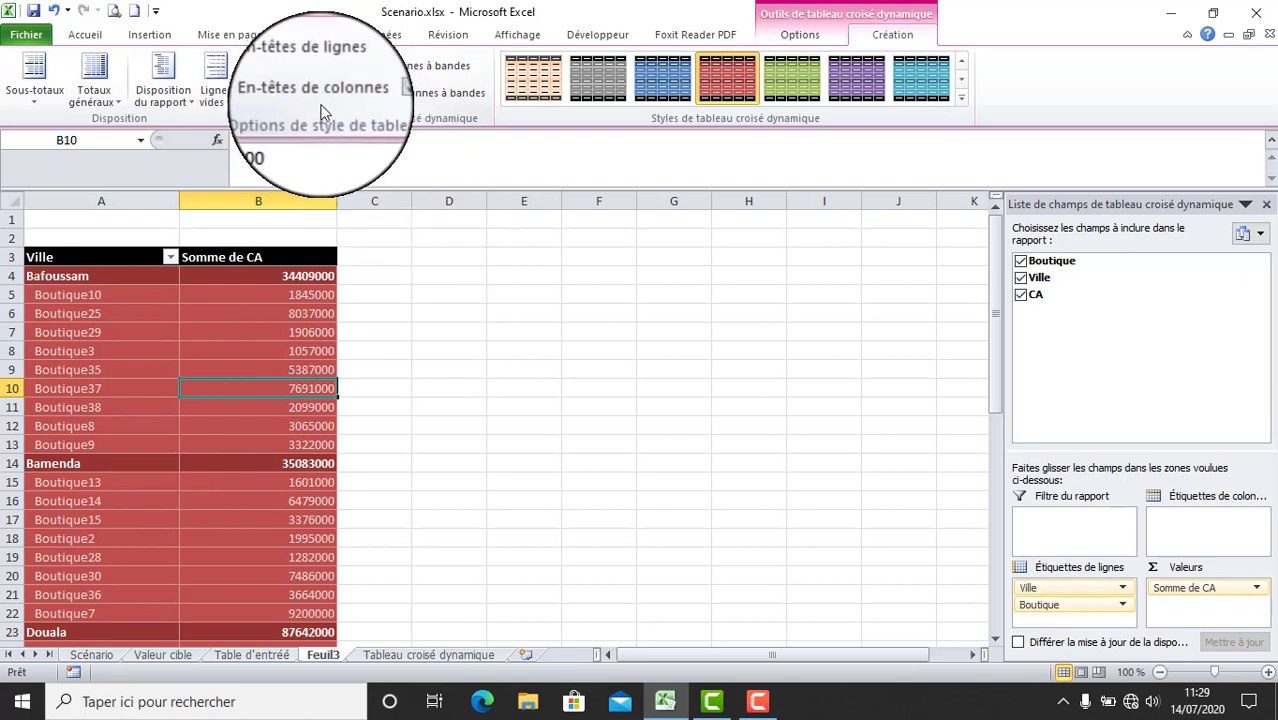
pyautogui.click(252, 93)
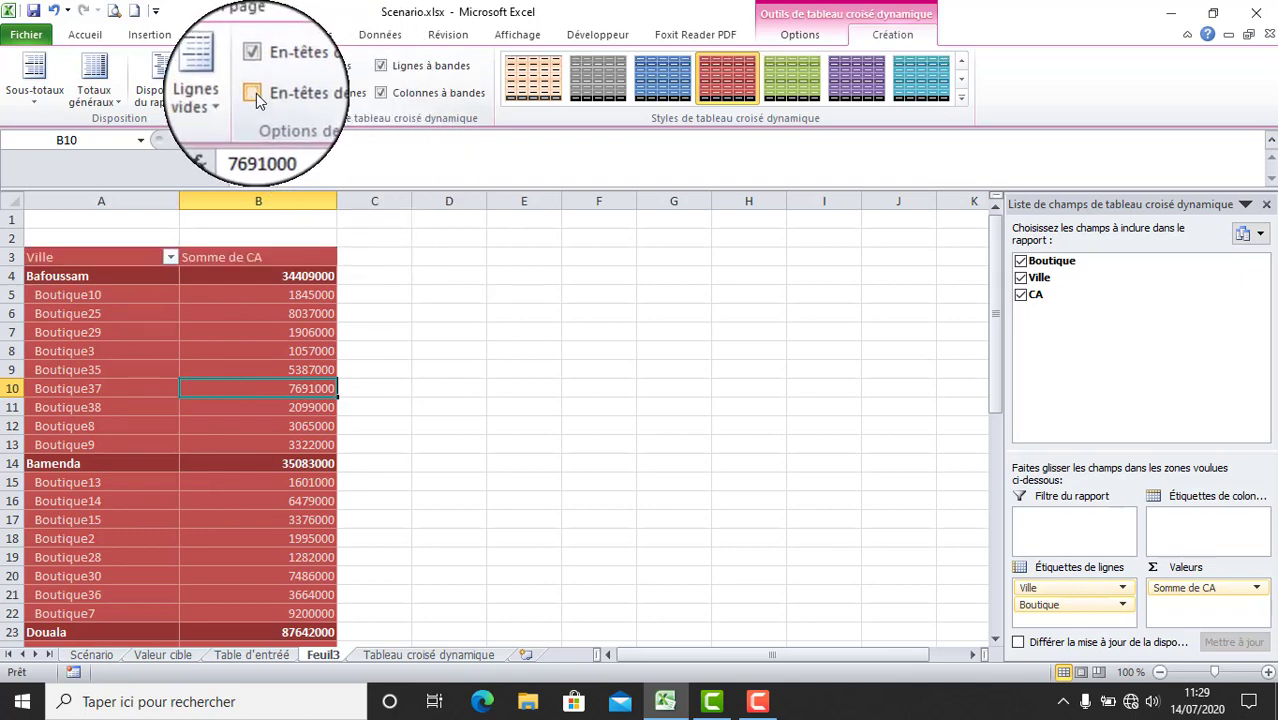
pyautogui.click(256, 93)
pyautogui.click(256, 93)
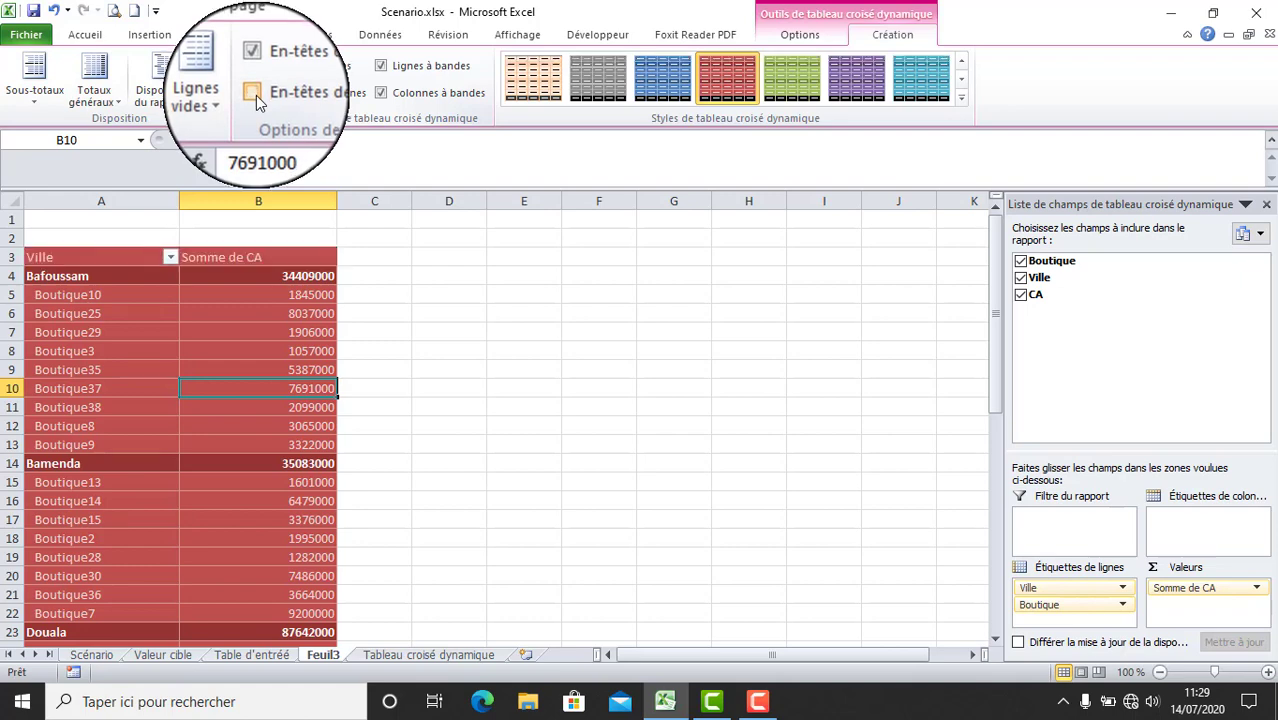
pyautogui.click(257, 94)
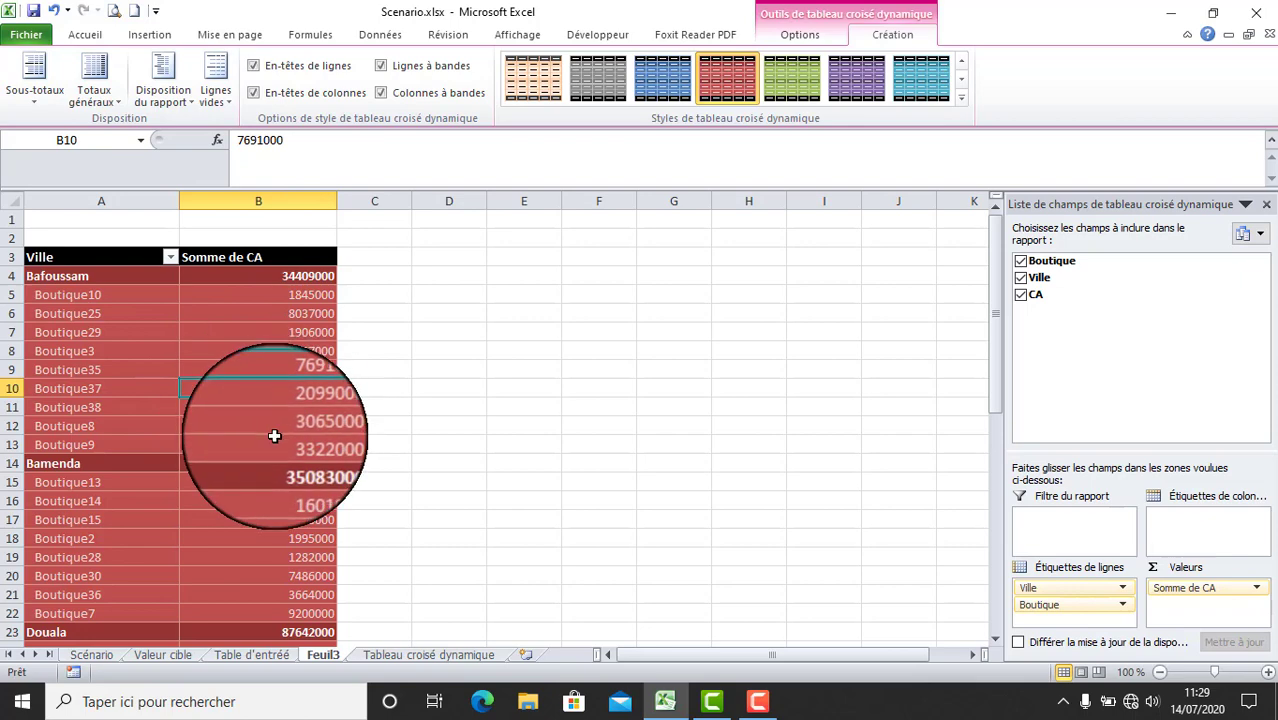
# Look over the styled pivot table and change its report layout to tabular form.
pyautogui.scroll(-11, 274, 437)
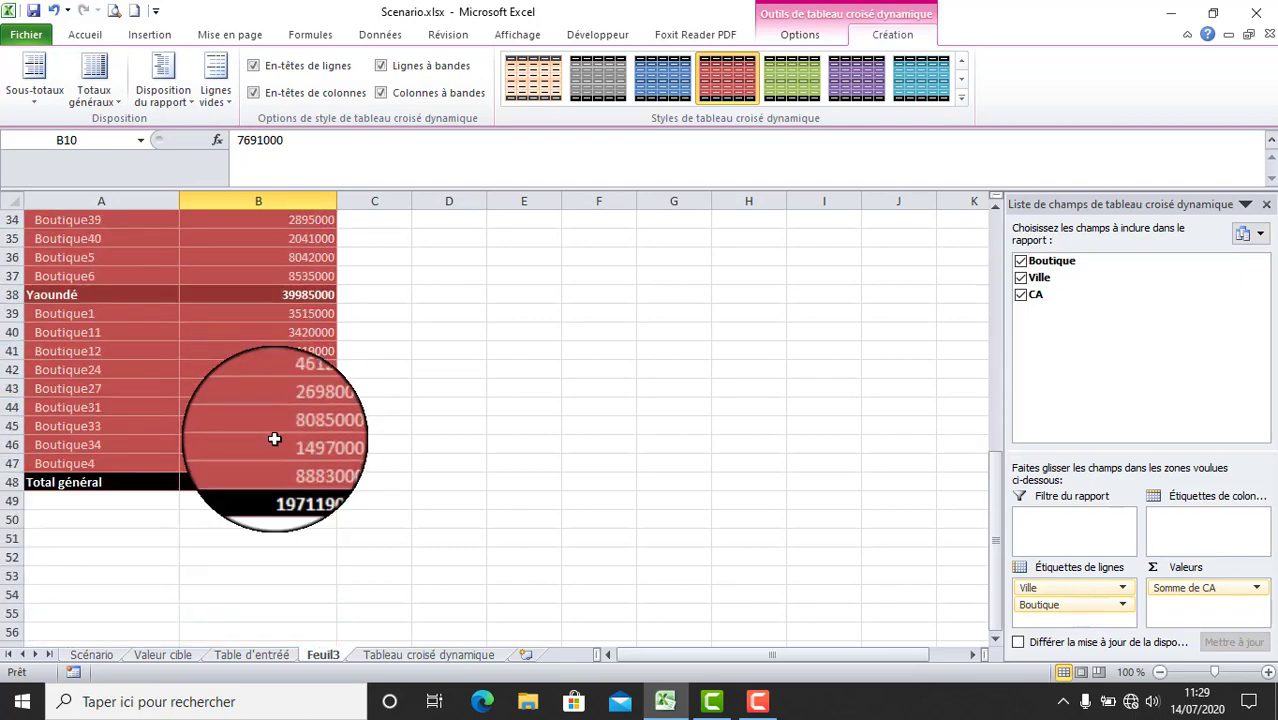
pyautogui.scroll(11, 274, 437)
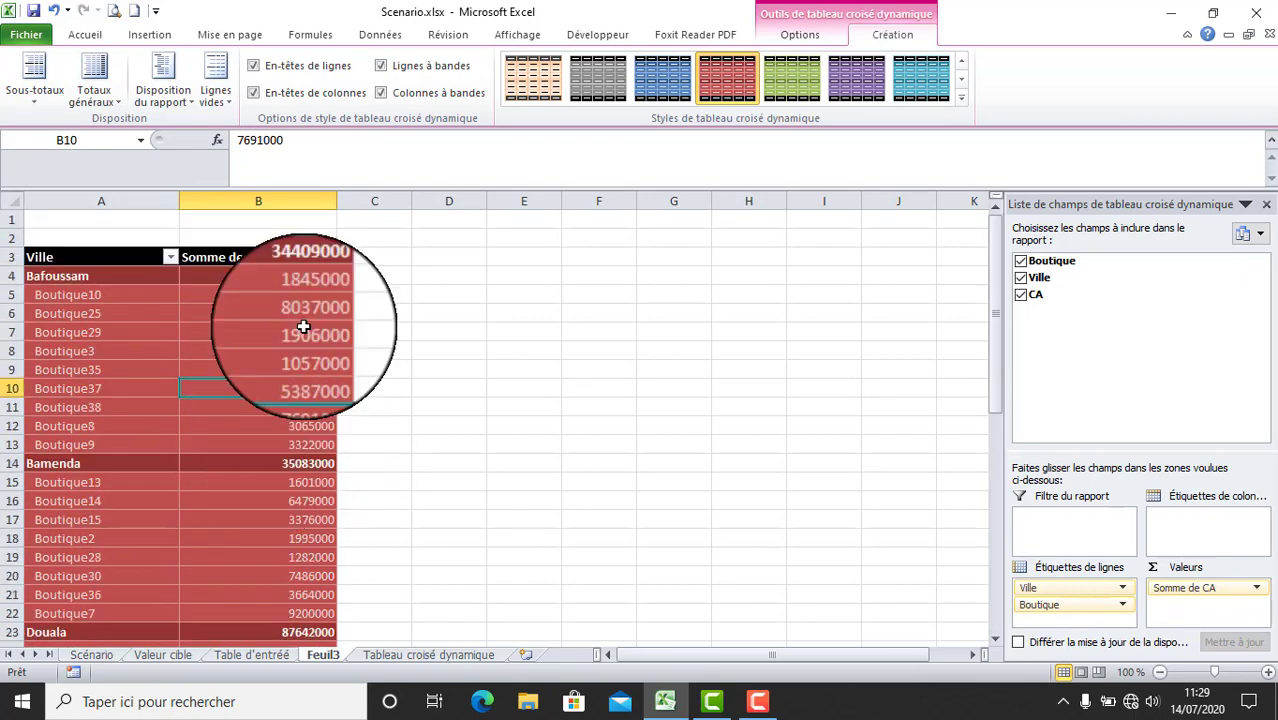
pyautogui.click(191, 109)
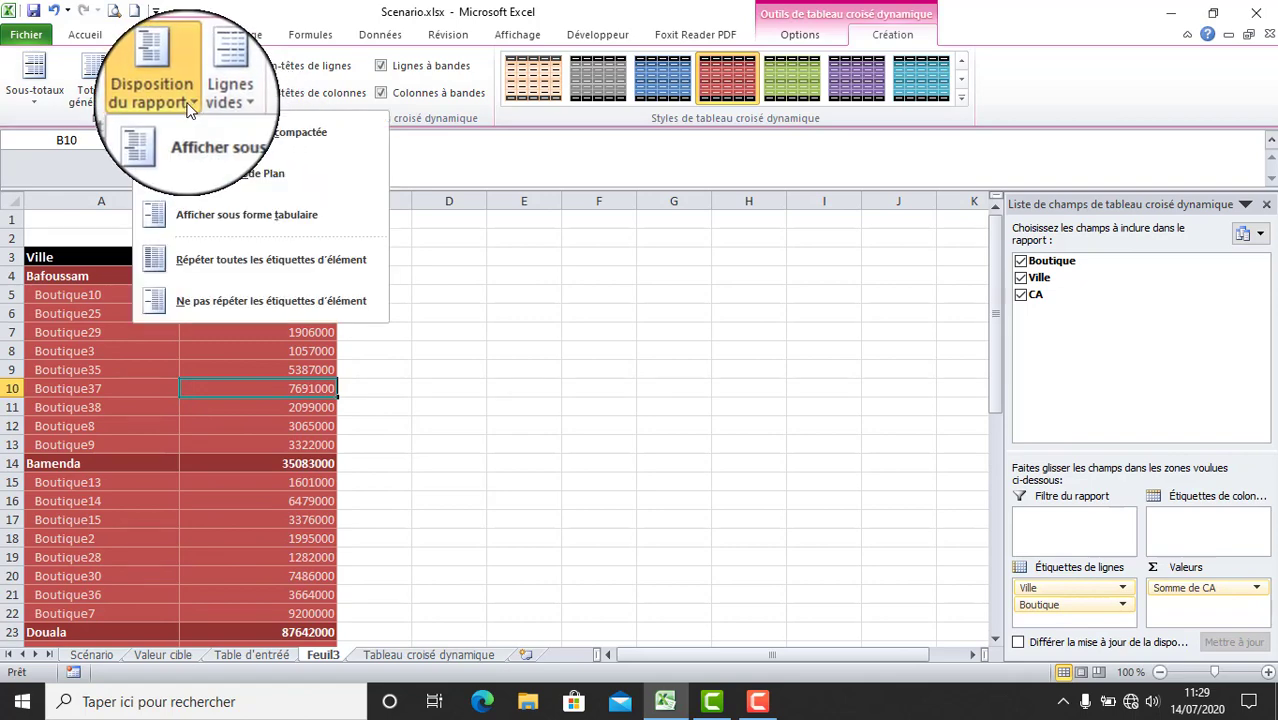
pyautogui.click(230, 214)
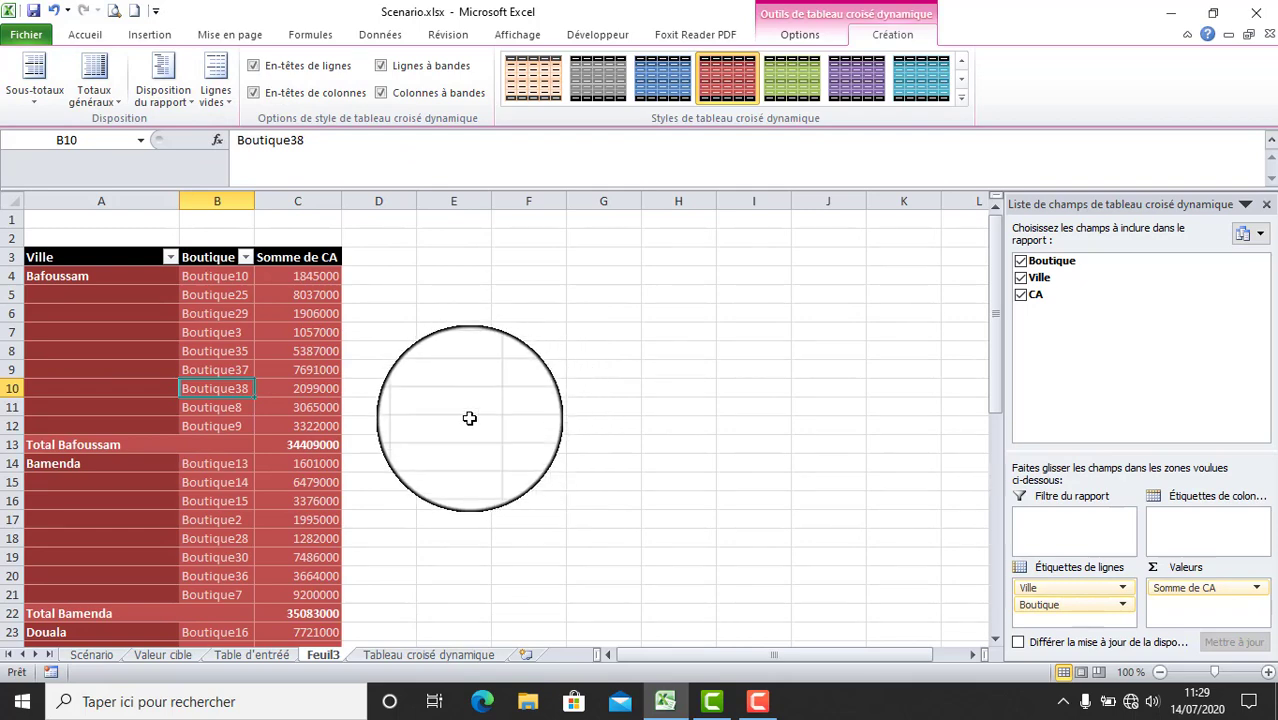
# Examine the tabular layout's shops and subtotal rows for each city, down to the grand total.
pyautogui.scroll(-2, 470, 417)
pyautogui.scroll(2, 470, 417)
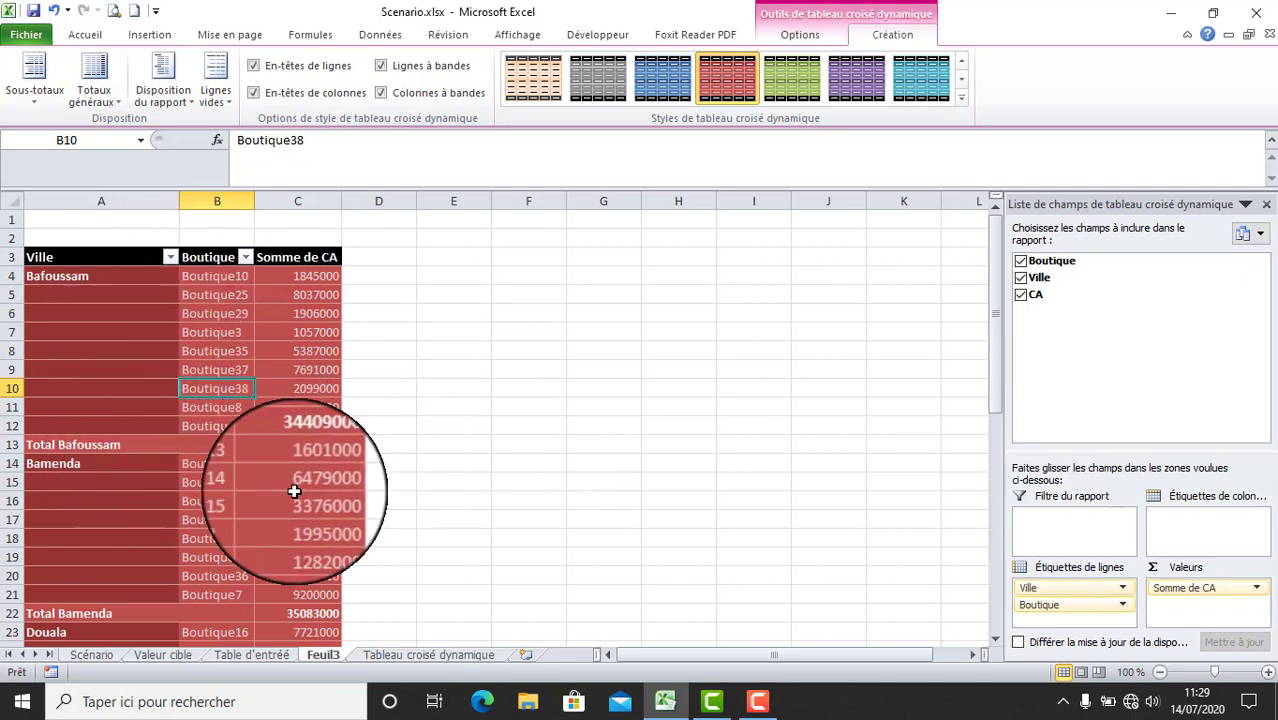
pyautogui.scroll(-6, 294, 491)
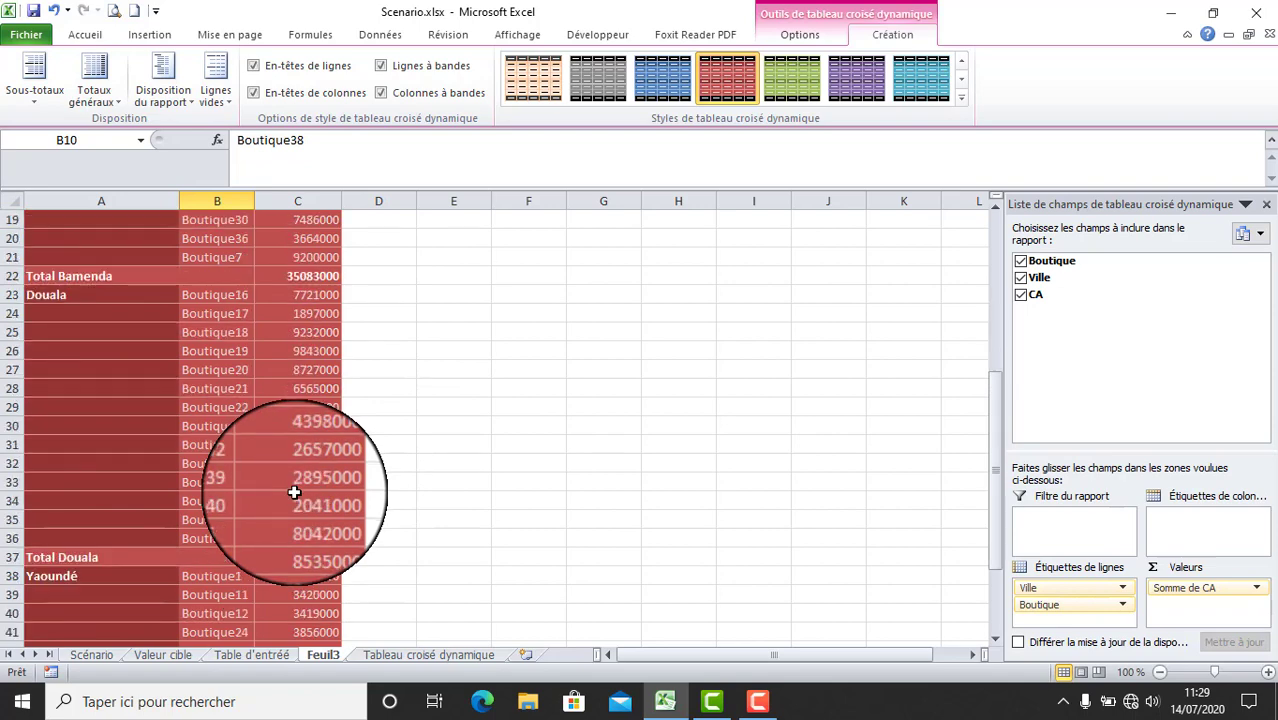
pyautogui.scroll(-3, 294, 491)
pyautogui.scroll(8, 294, 491)
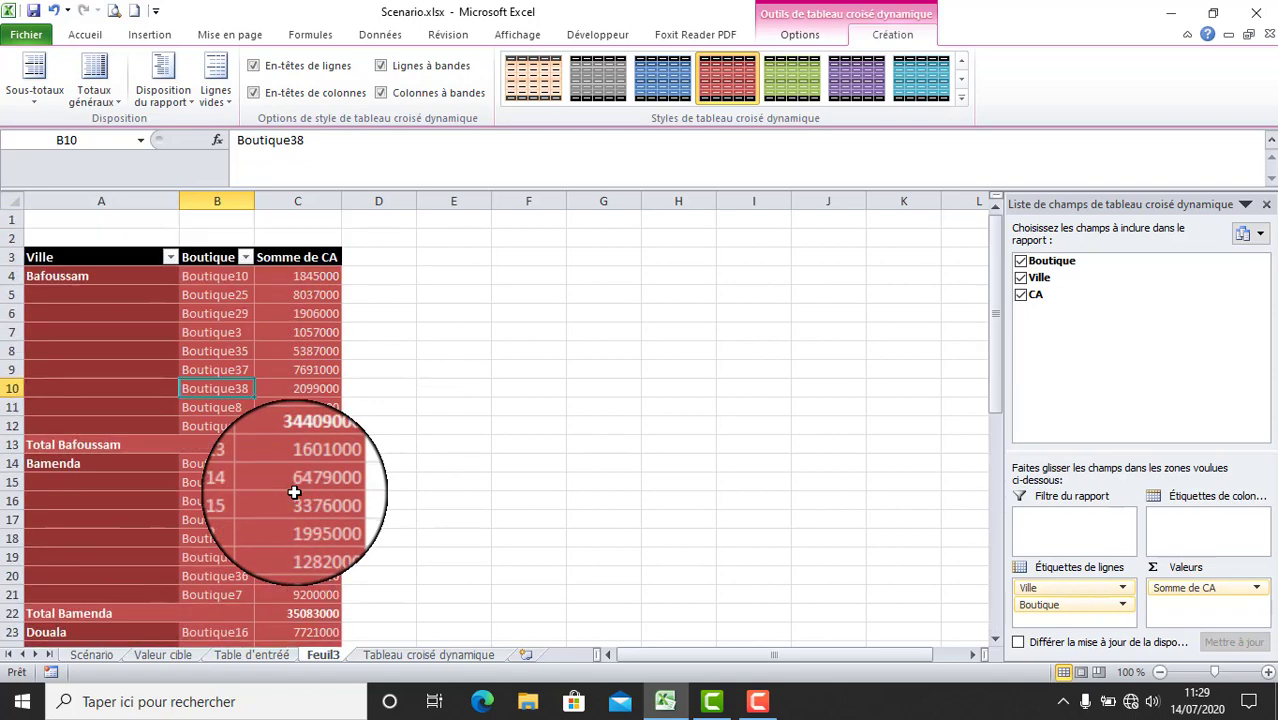
pyautogui.scroll(-2, 279, 482)
pyautogui.scroll(-6, 279, 482)
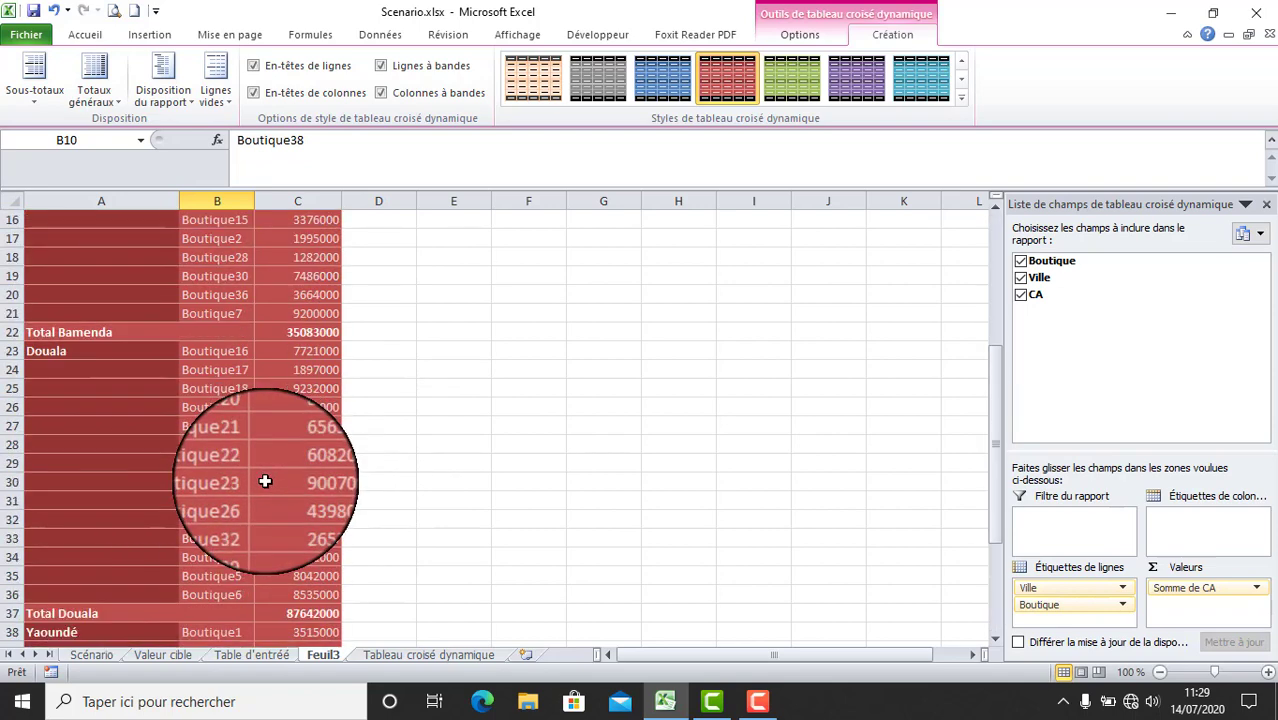
pyautogui.scroll(-1, 265, 482)
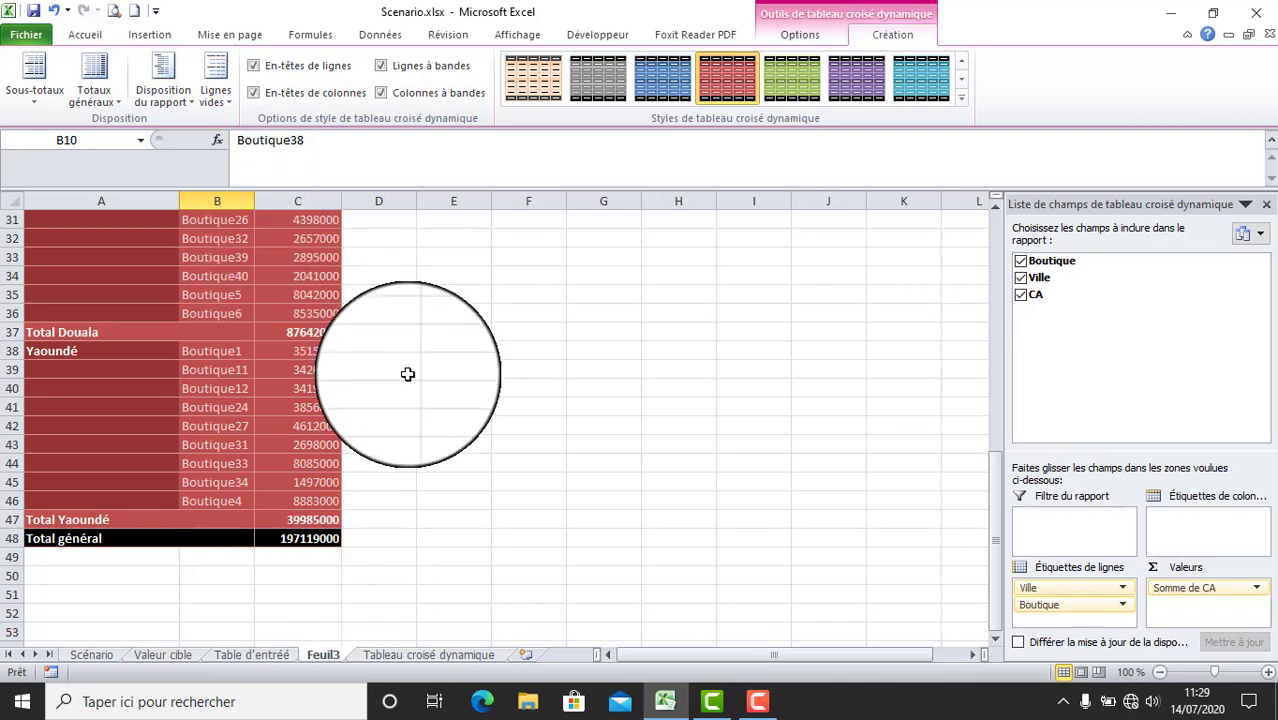
pyautogui.scroll(10, 408, 375)
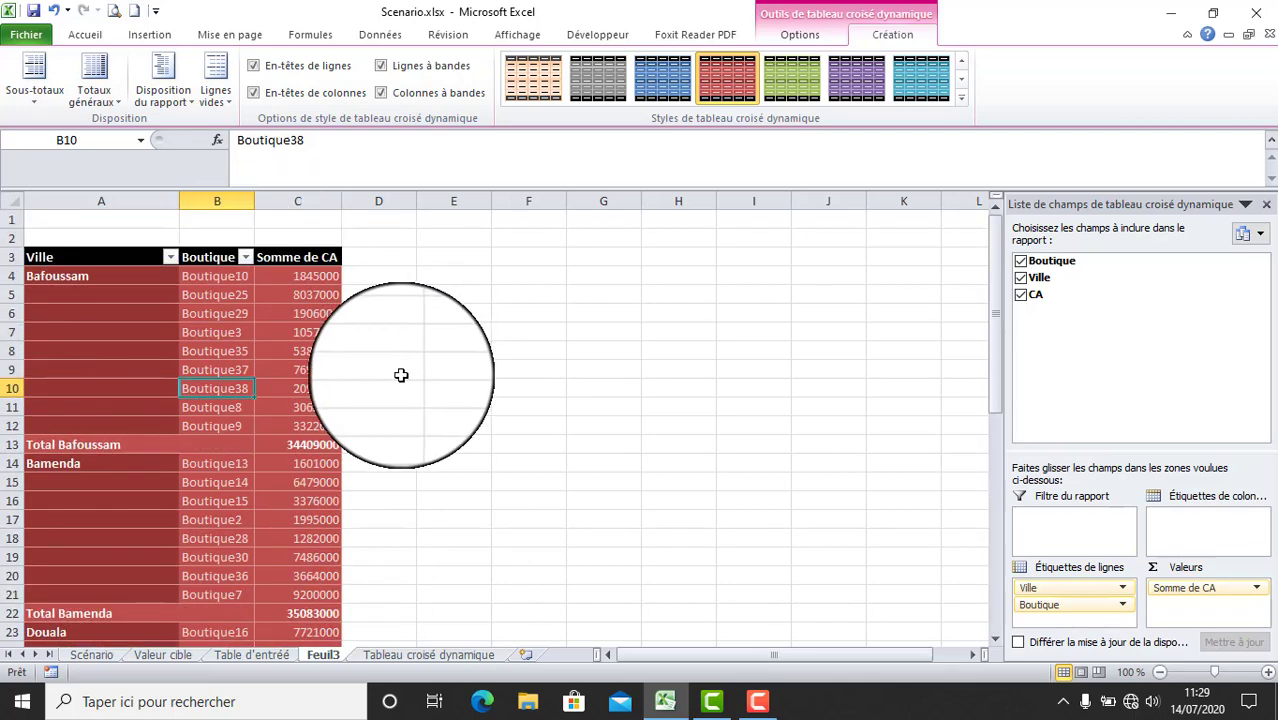
# Insert a blank line after each item in the pivot table and check the spacing down to the grand total.
pyautogui.click(225, 97)
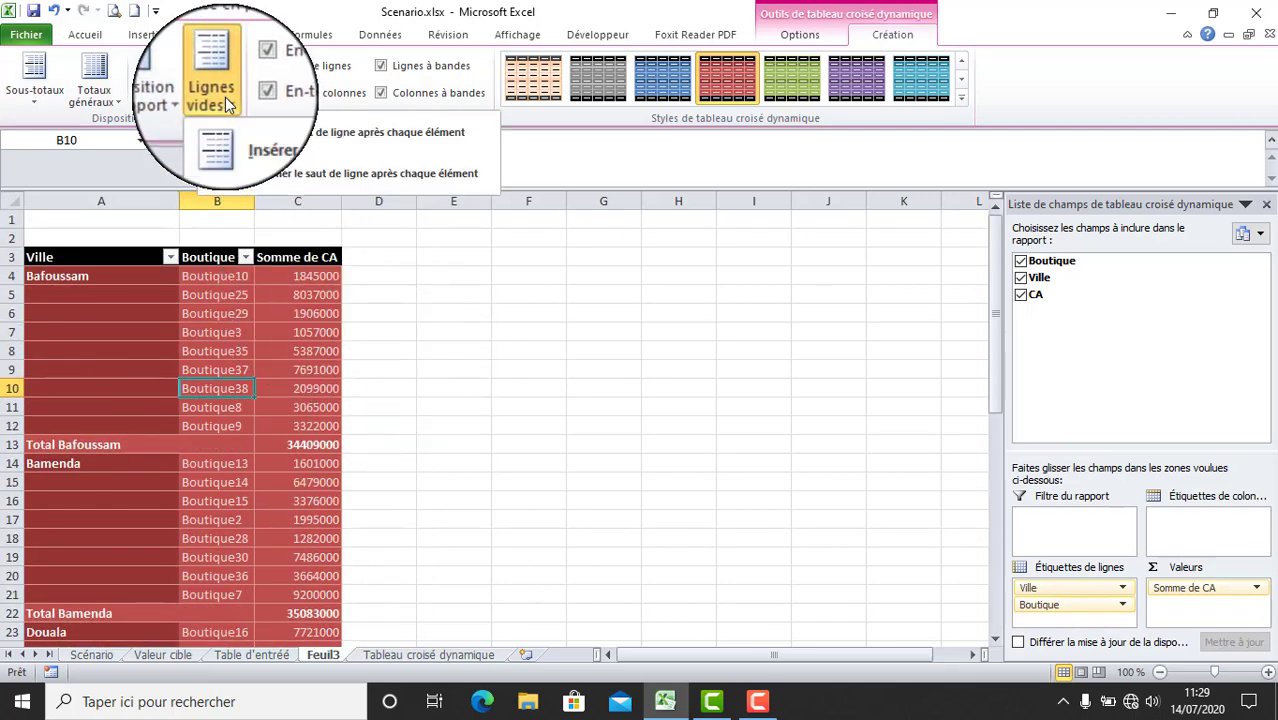
pyautogui.click(265, 133)
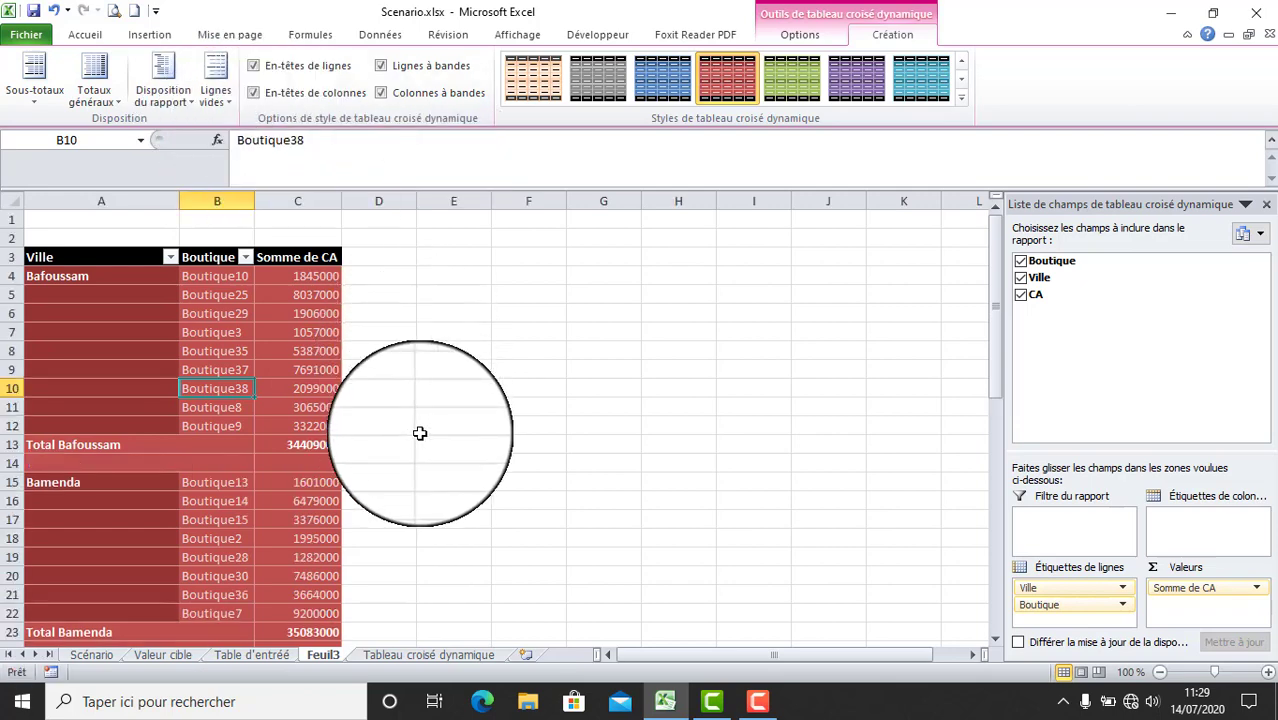
pyautogui.scroll(-3, 304, 432)
pyautogui.scroll(-11, 304, 432)
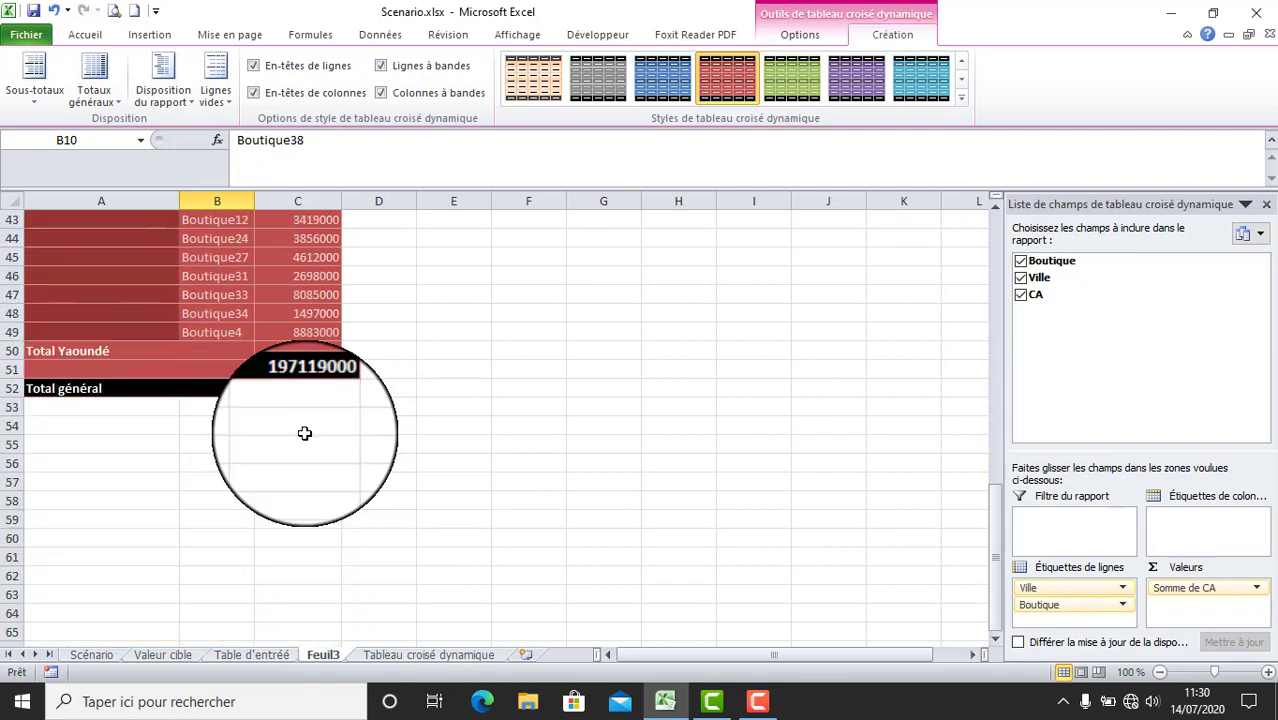
pyautogui.scroll(14, 304, 432)
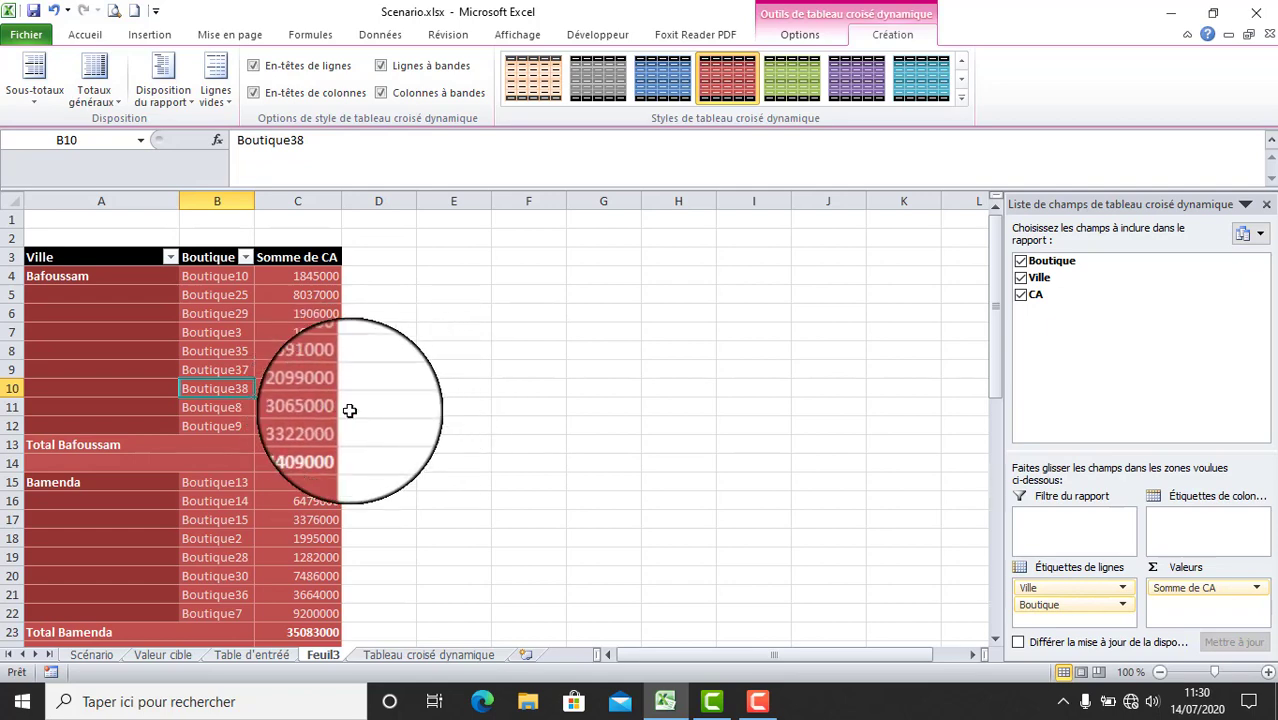
# Review the shop revenues, city totals and blank separator lines throughout the pivot table.
pyautogui.scroll(-7, 391, 441)
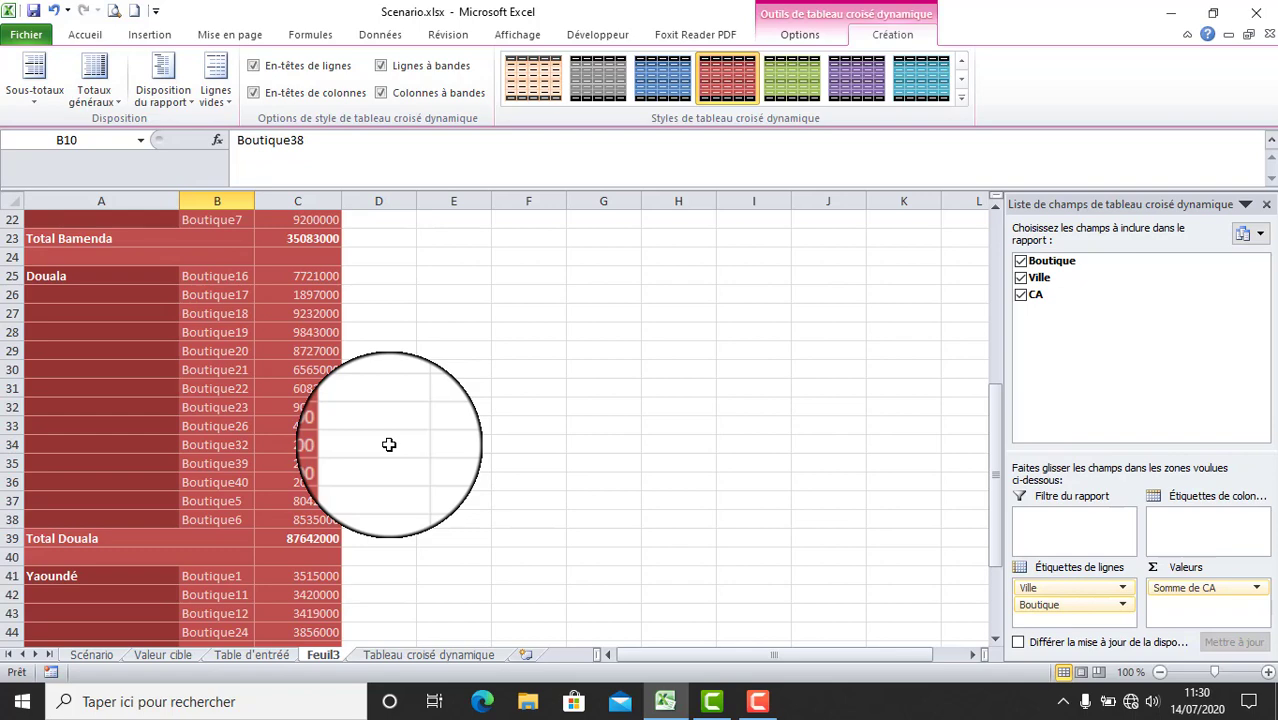
pyautogui.scroll(-5, 395, 442)
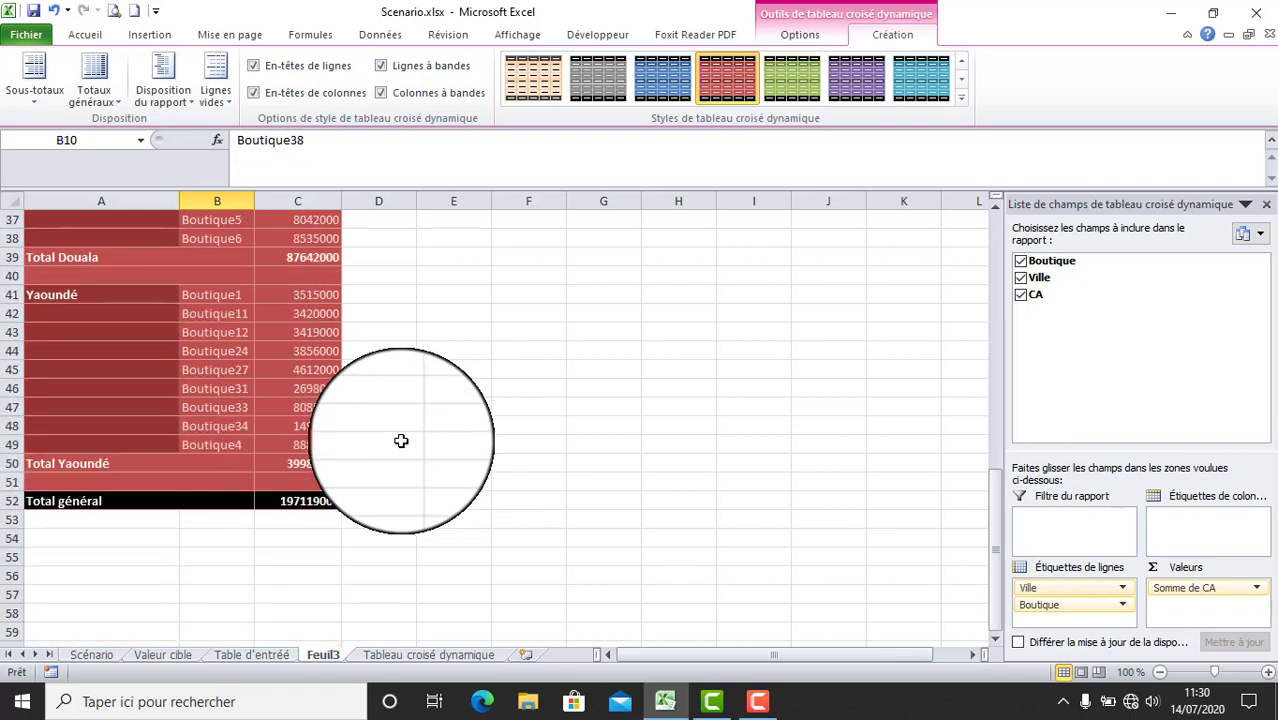
pyautogui.scroll(9, 397, 442)
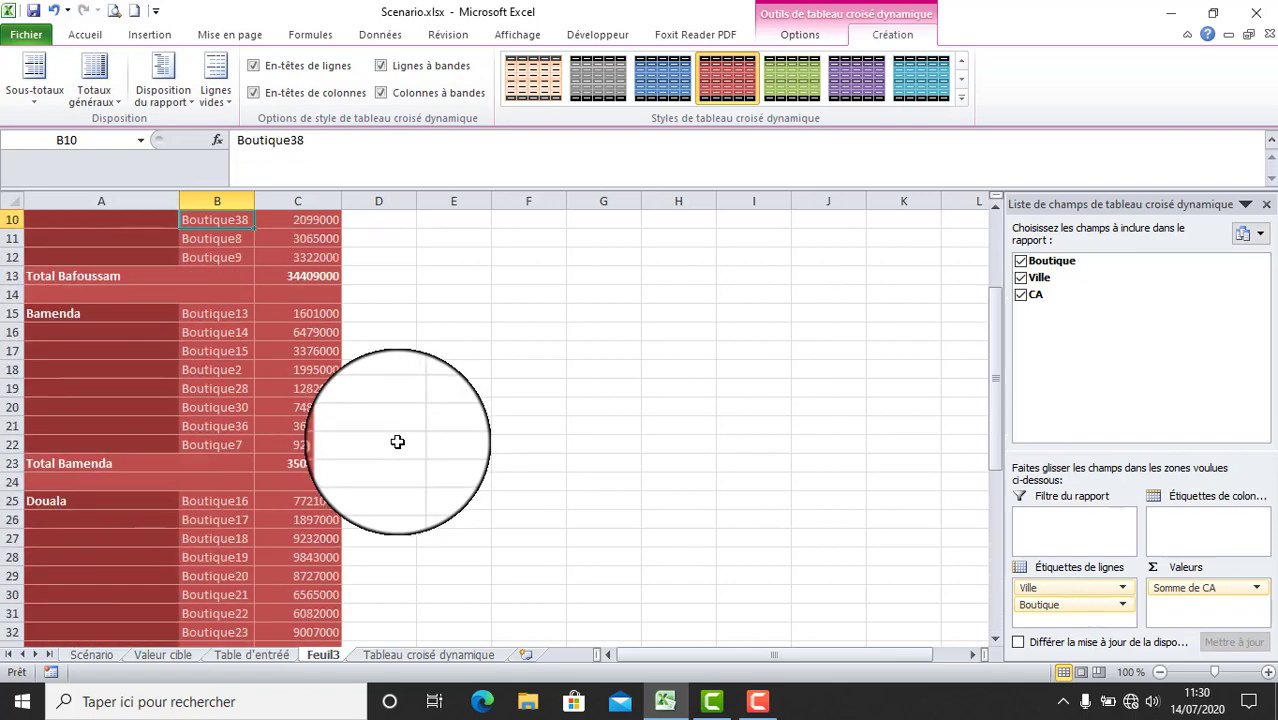
pyautogui.scroll(3, 397, 442)
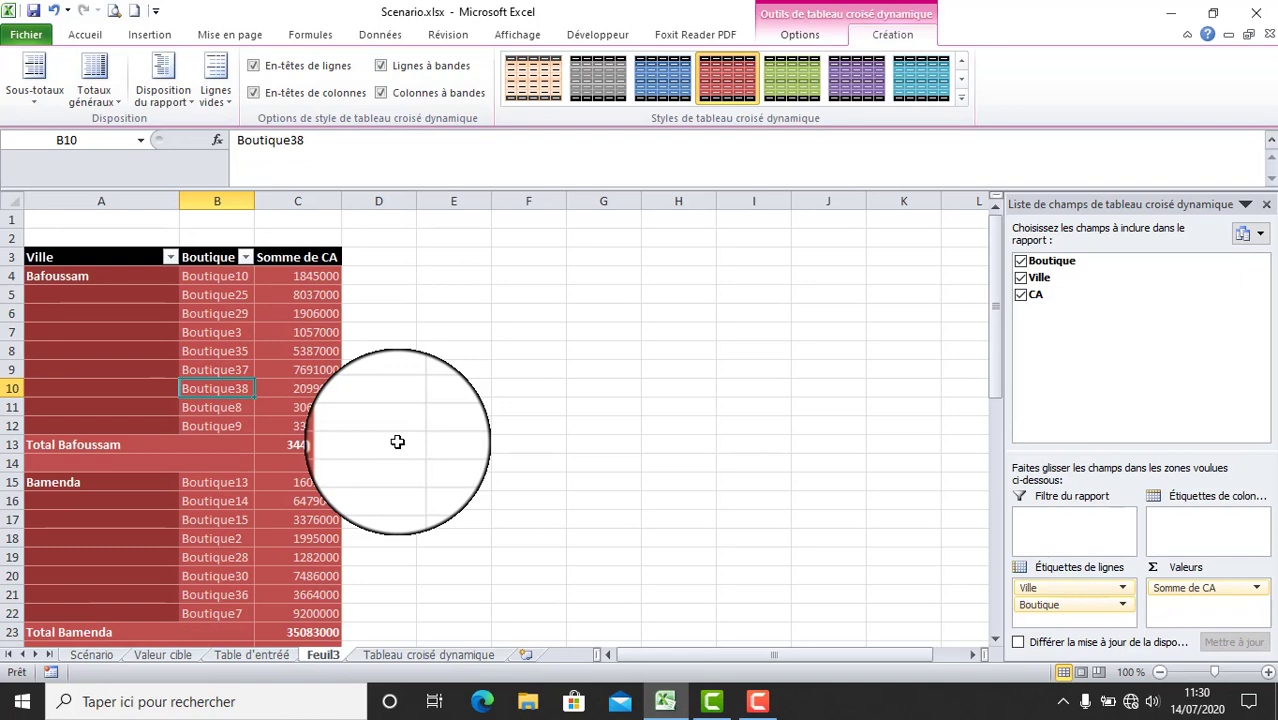
pyautogui.scroll(-2, 397, 442)
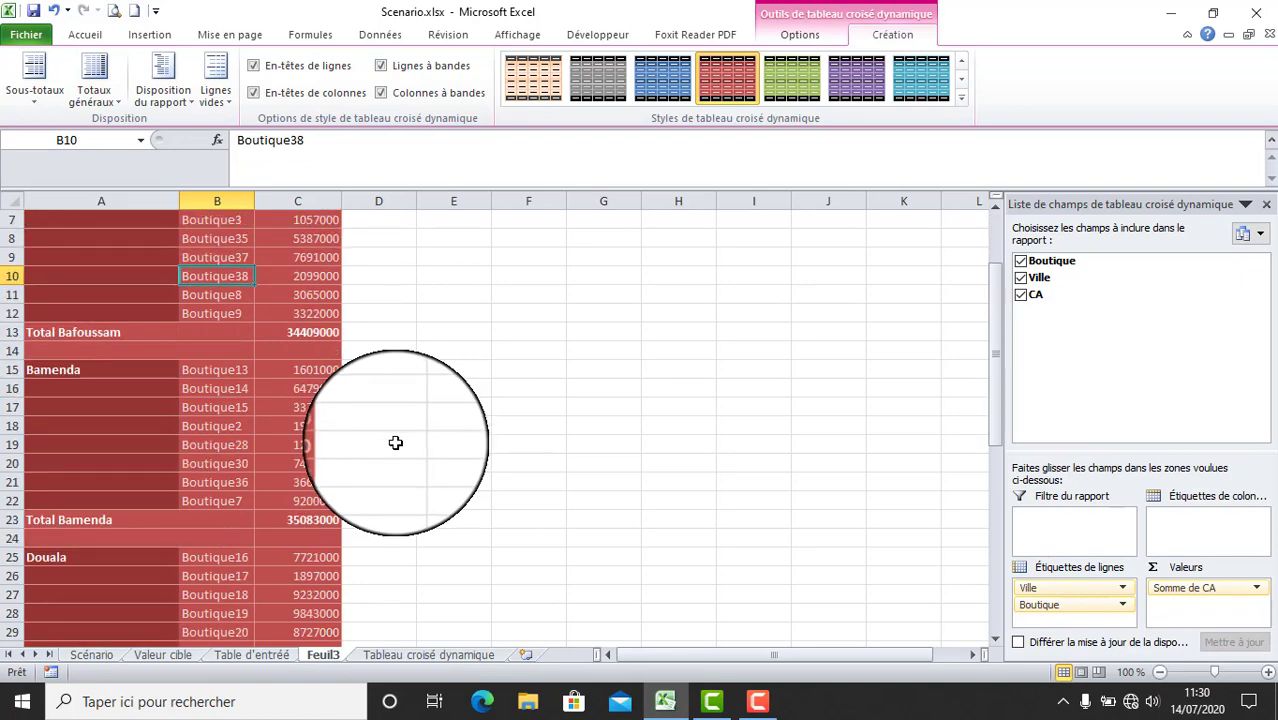
pyautogui.scroll(-8, 395, 443)
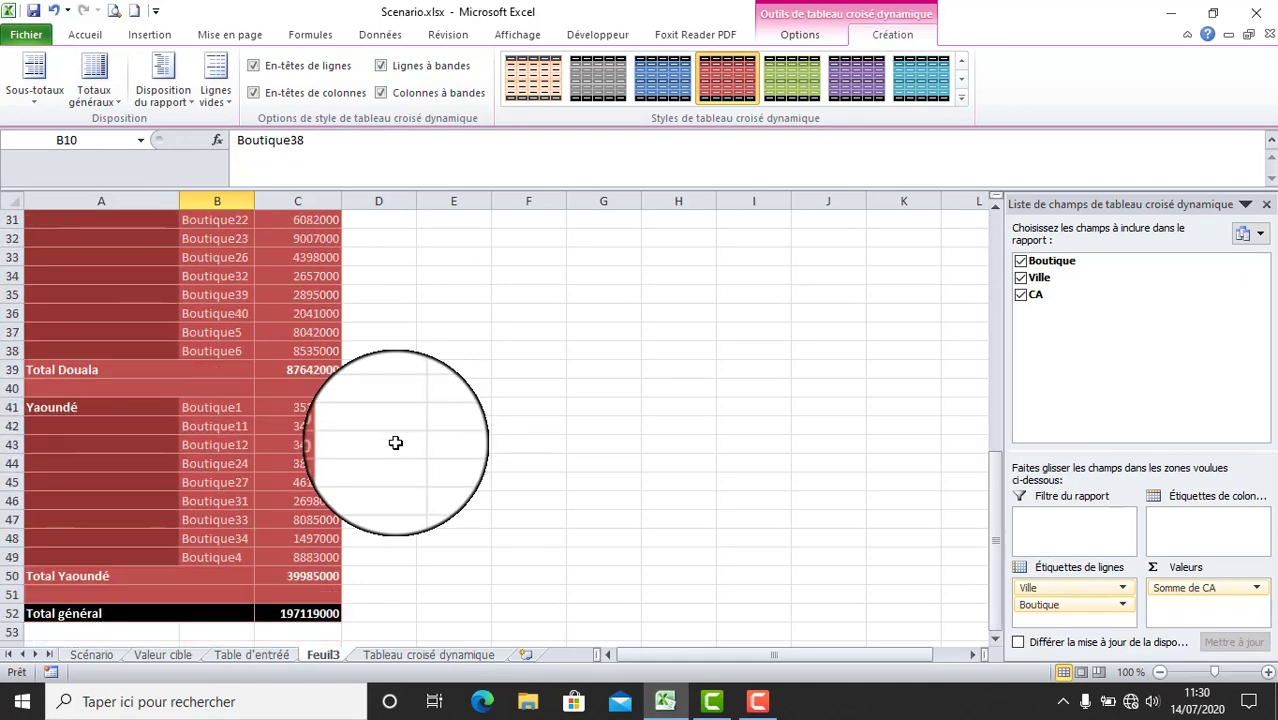
pyautogui.scroll(-1, 395, 443)
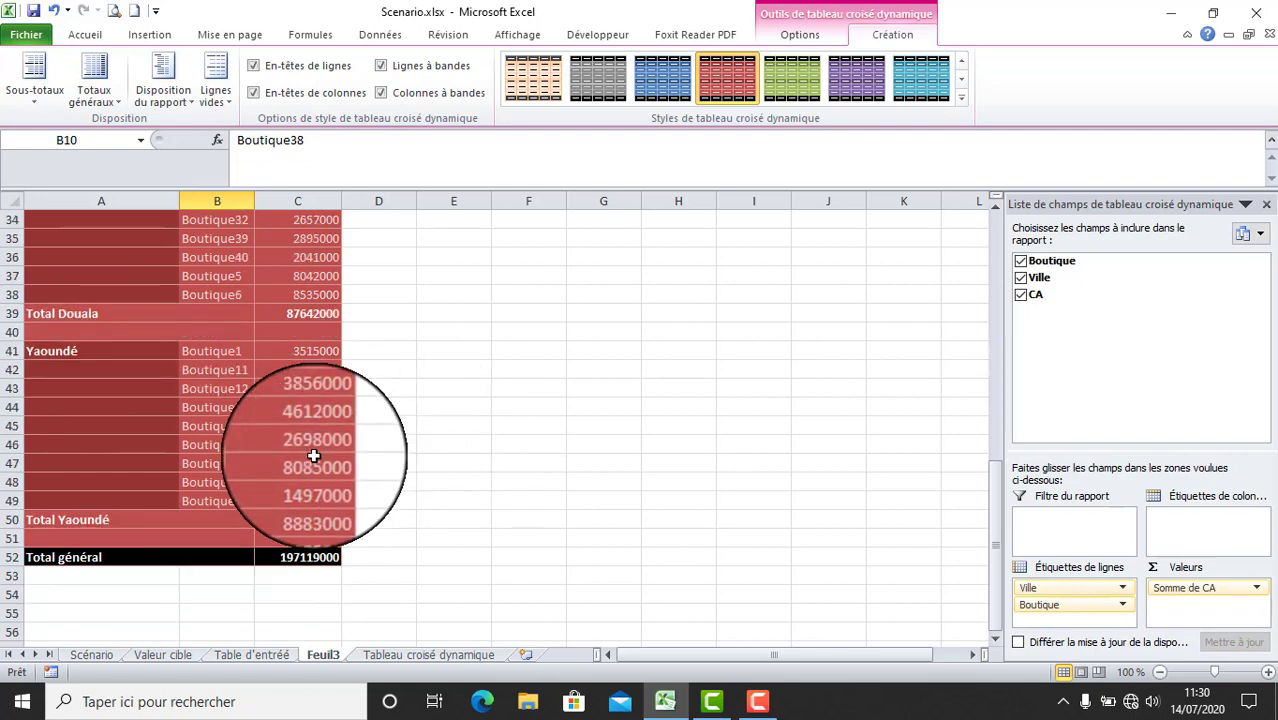
pyautogui.click(313, 456)
pyautogui.scroll(11, 388, 463)
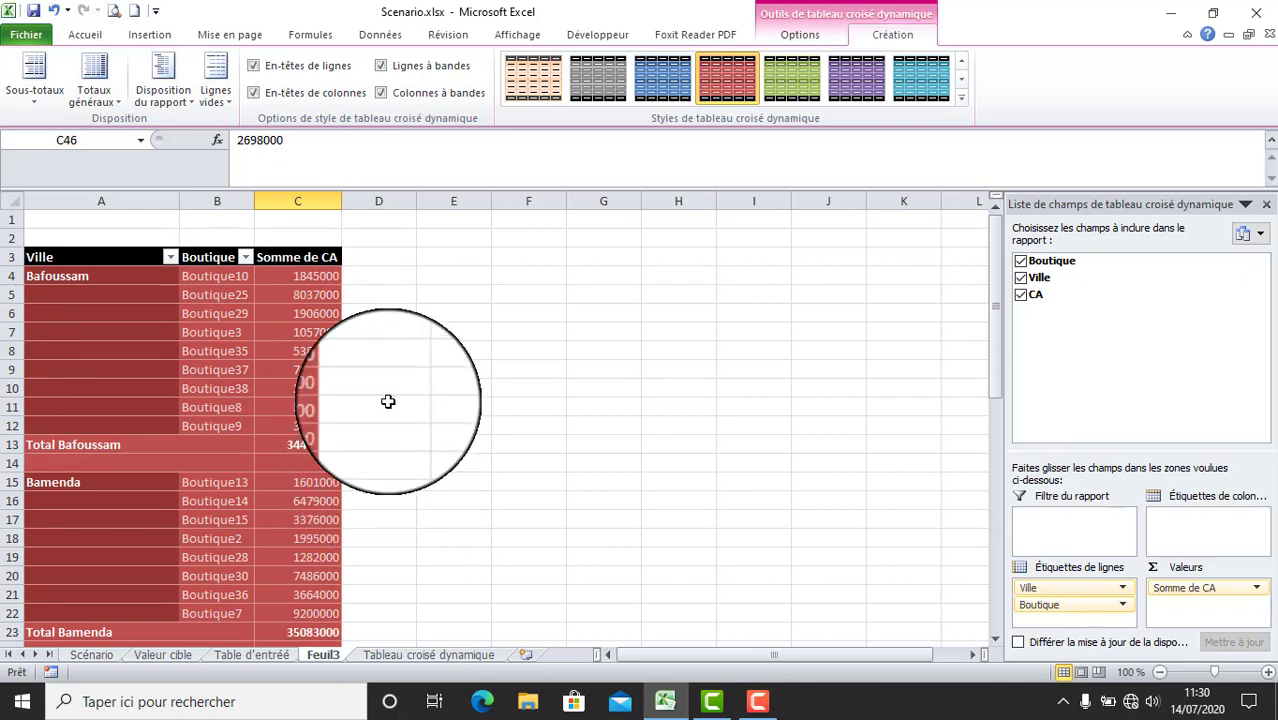
pyautogui.scroll(-4, 367, 398)
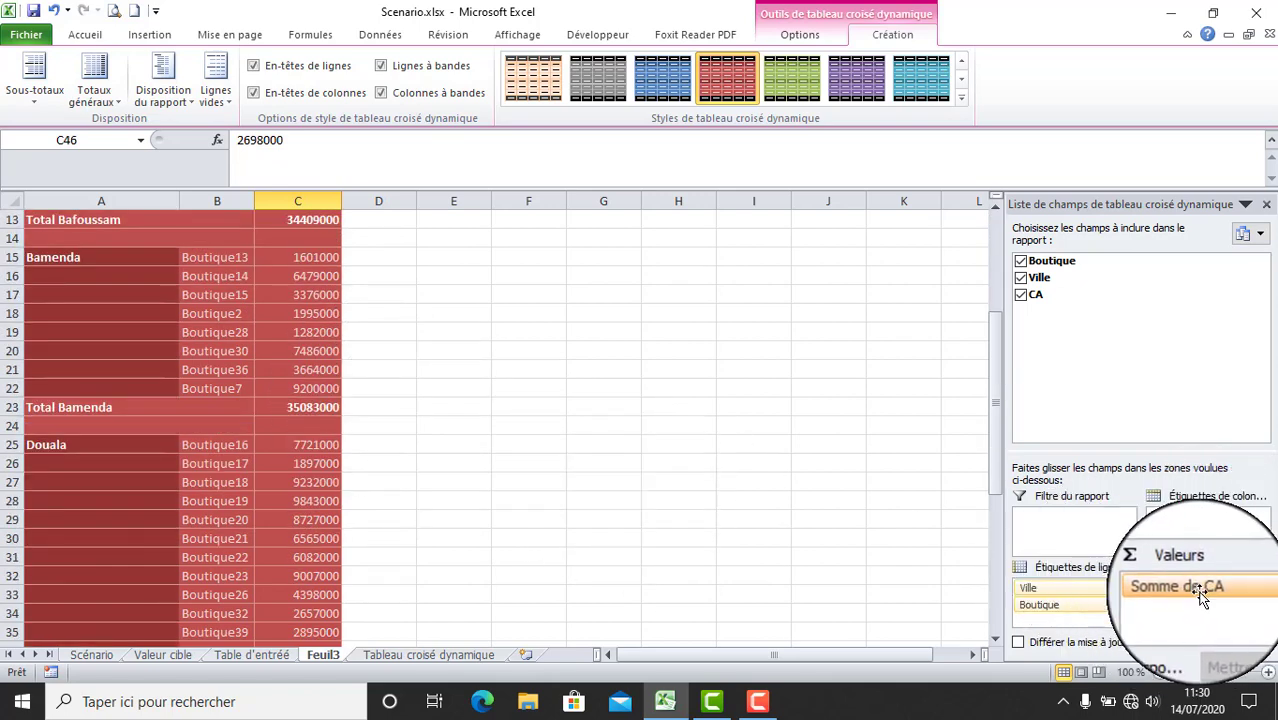
# Format the Somme de CA values as Monétaire with 0 decimals and no currency symbol (Aucune).
pyautogui.click(1257, 590)
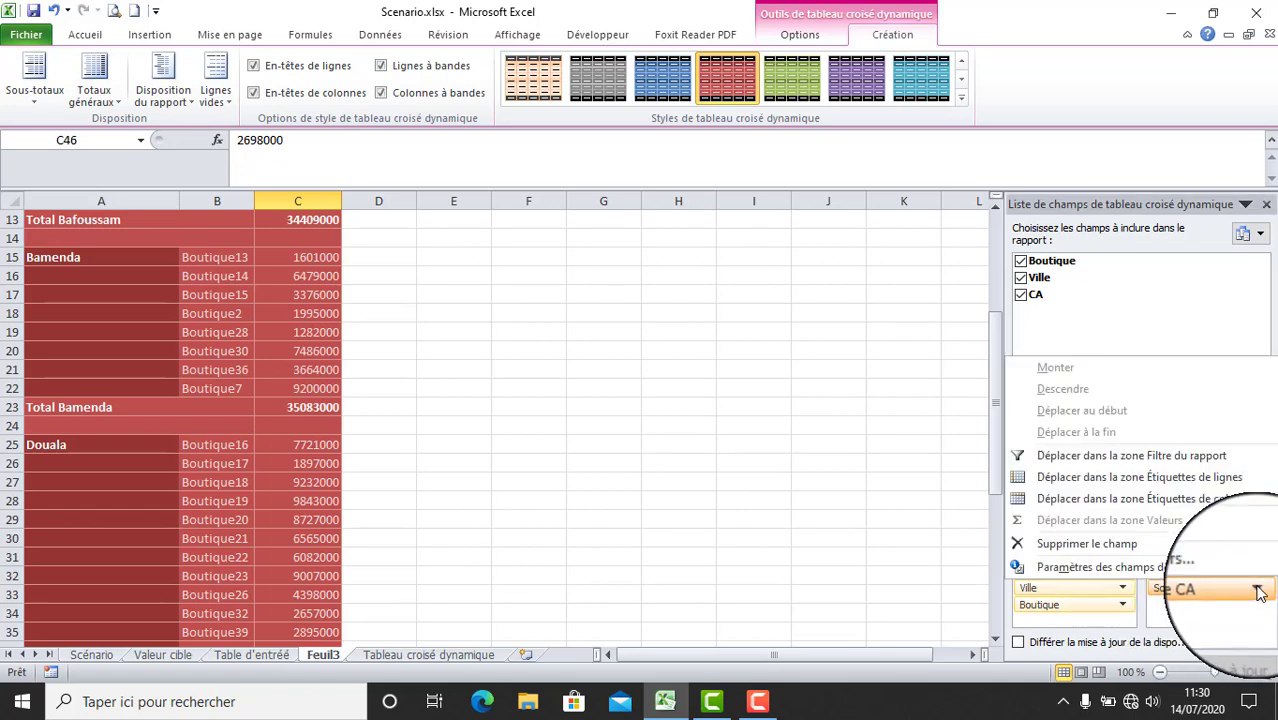
pyautogui.click(1178, 570)
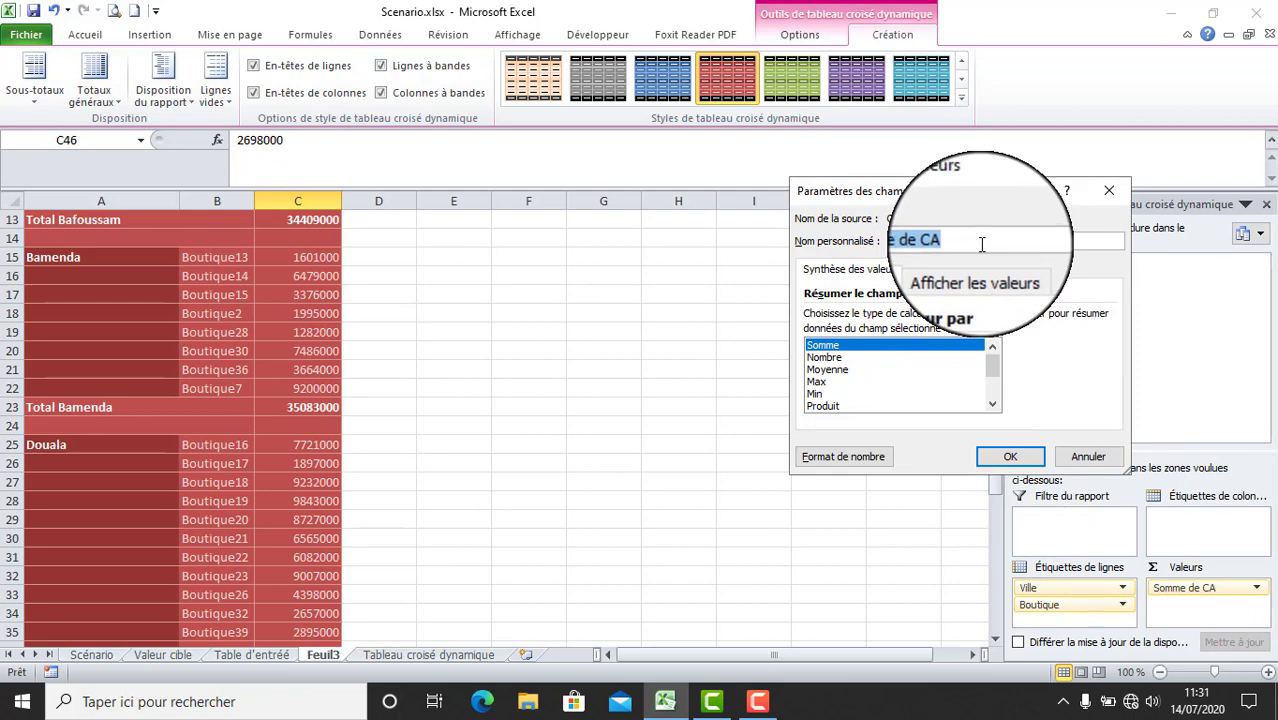
pyautogui.click(858, 459)
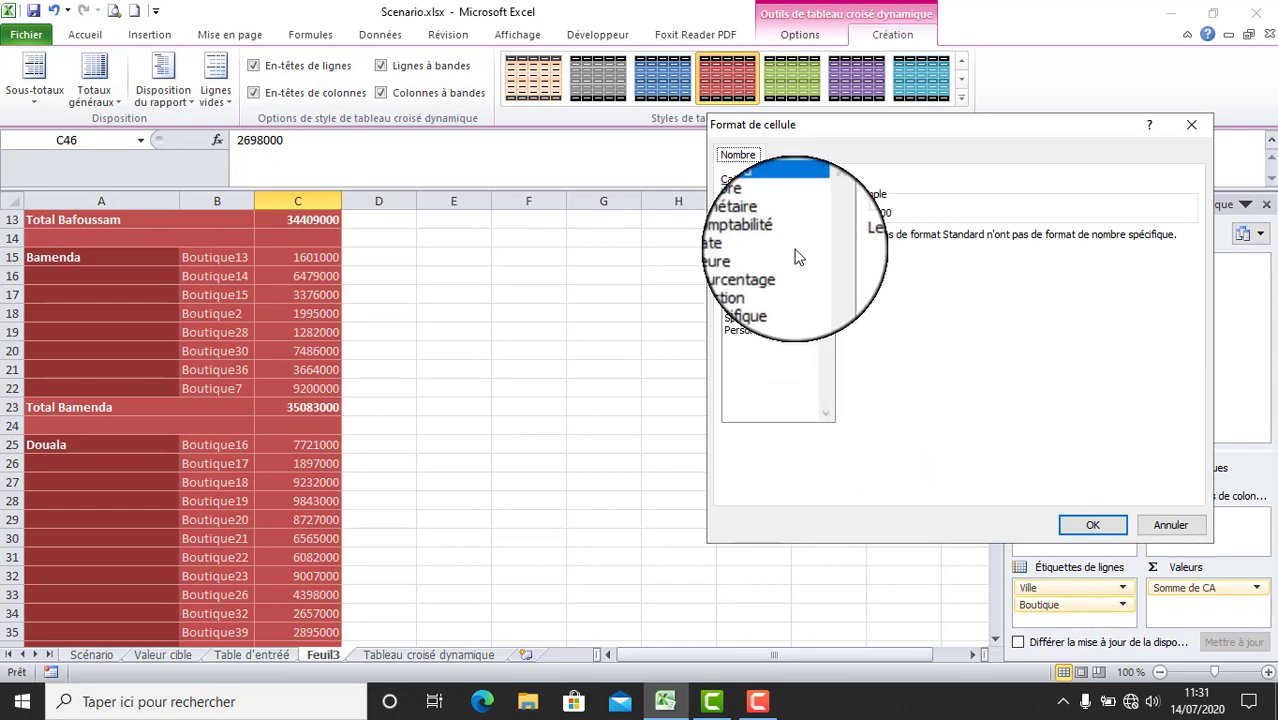
pyautogui.click(775, 210)
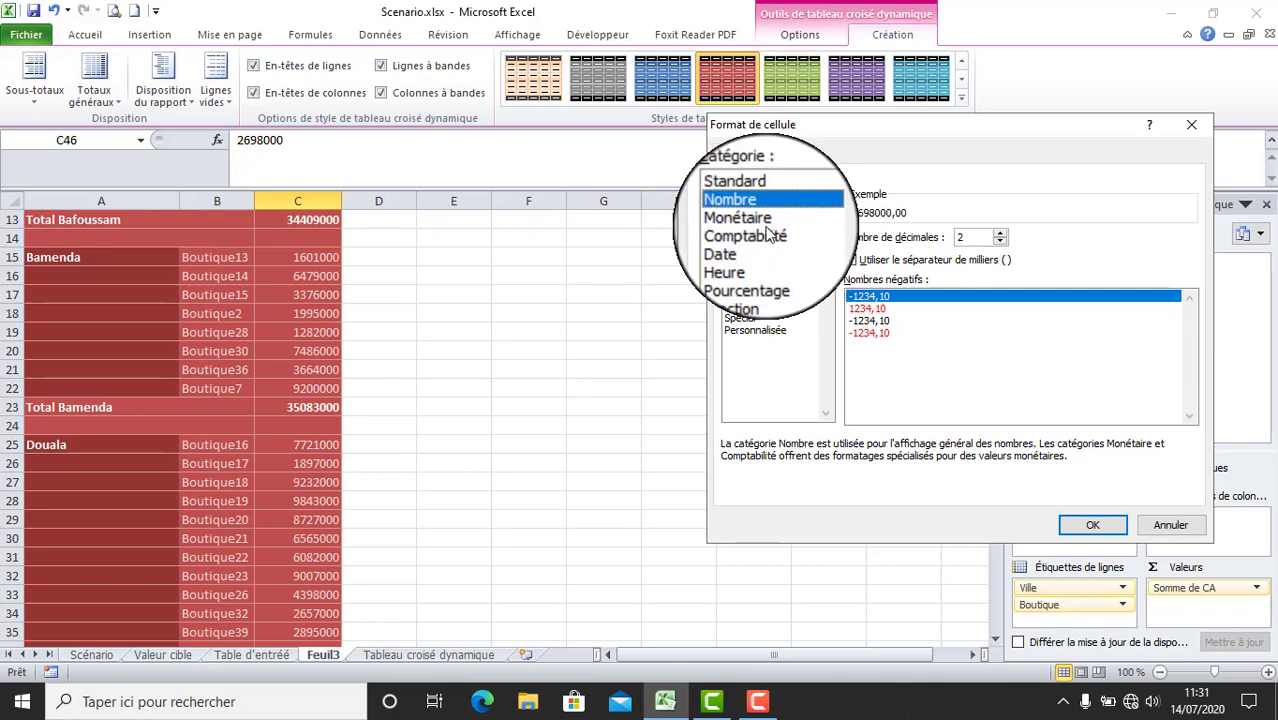
pyautogui.click(752, 220)
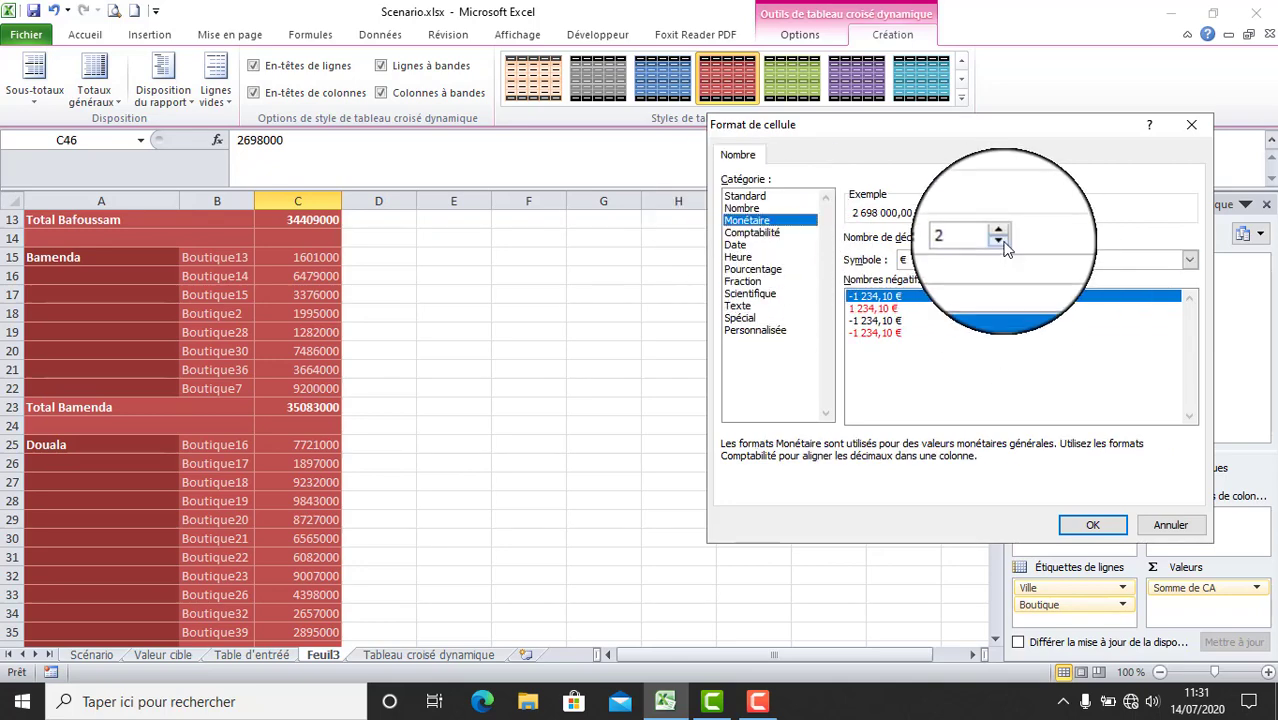
pyautogui.click(1189, 259)
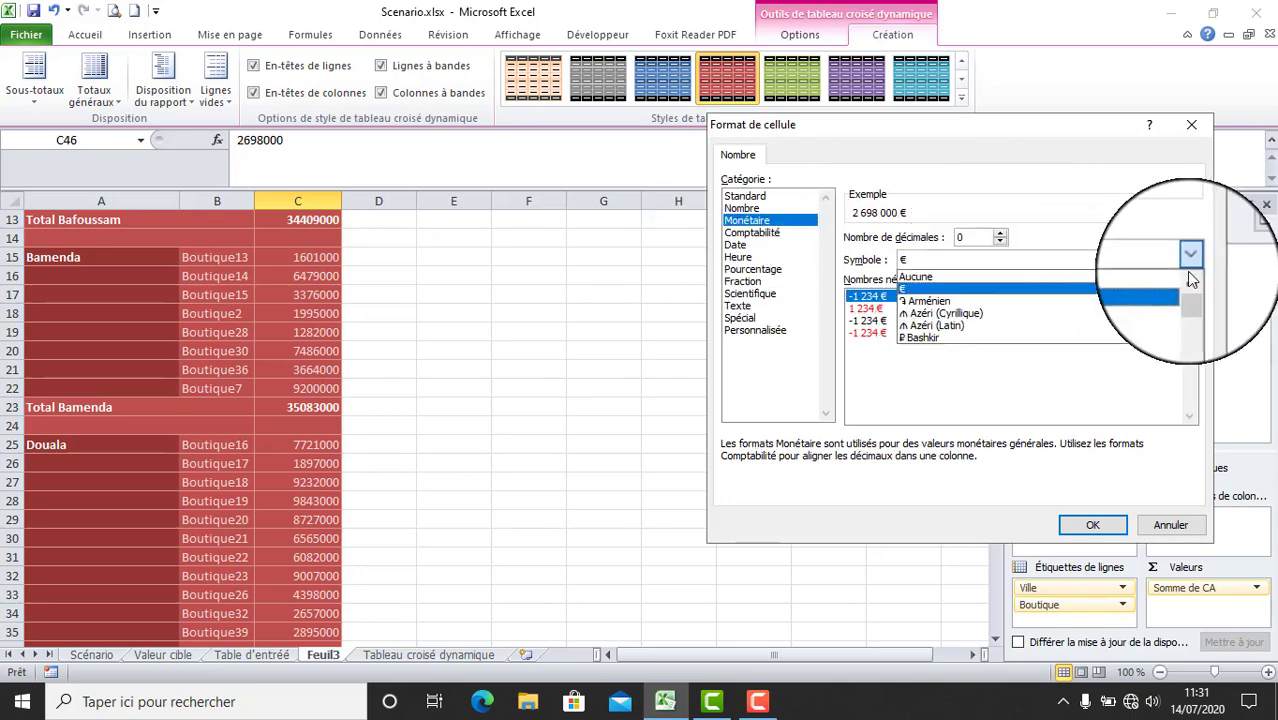
pyautogui.click(1023, 278)
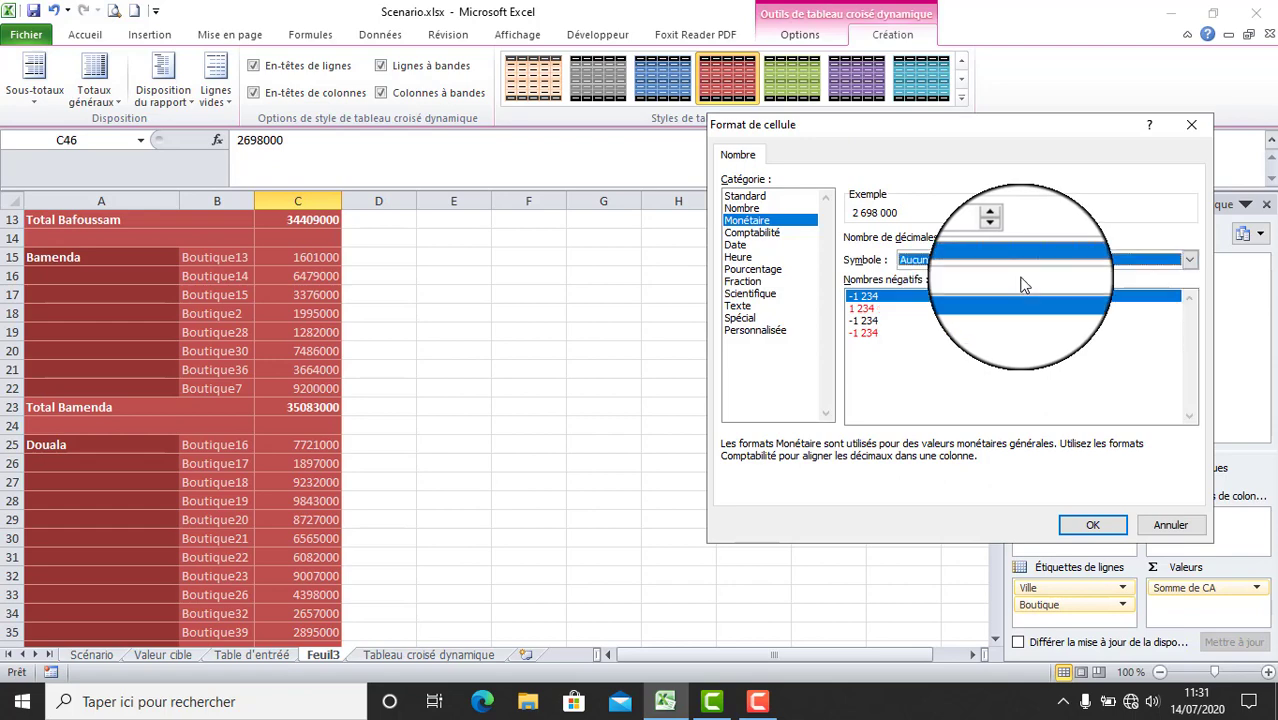
pyautogui.click(1102, 523)
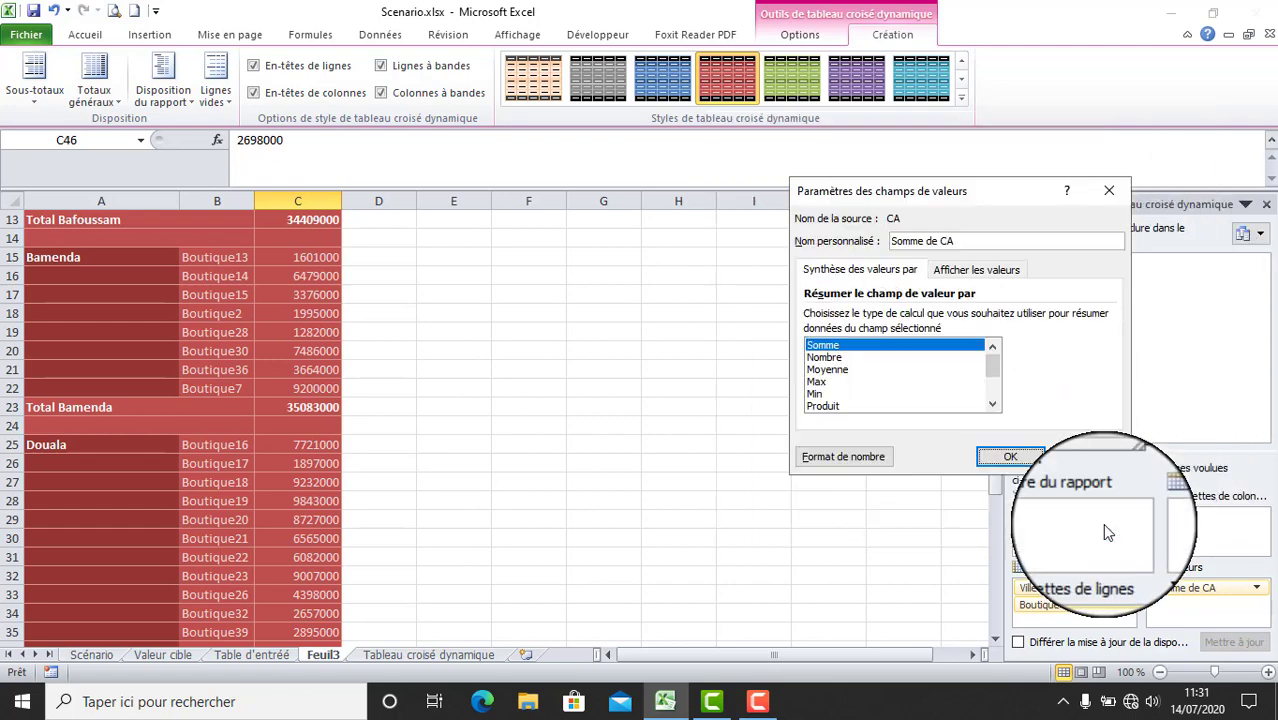
pyautogui.click(1010, 456)
# Check the number format of the revenues, city totals and grand total throughout the pivot table.
pyautogui.scroll(4, 531, 413)
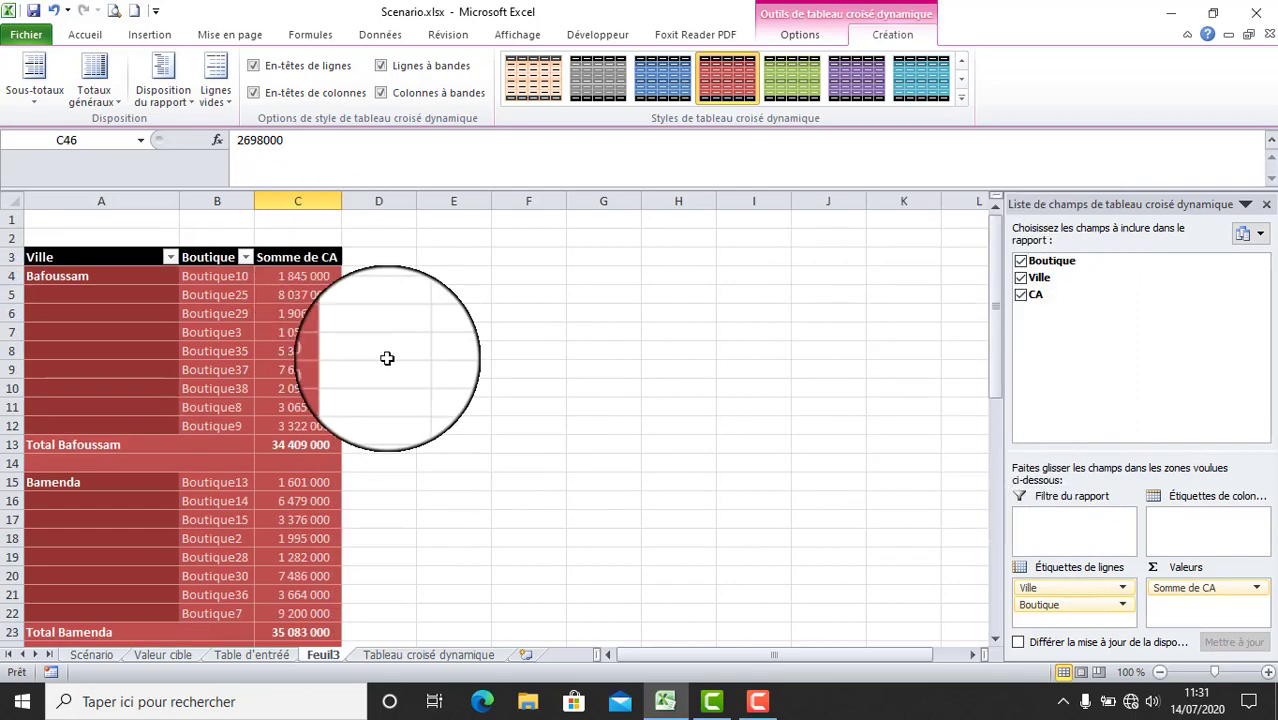
pyautogui.scroll(-4, 374, 411)
pyautogui.scroll(-3, 374, 411)
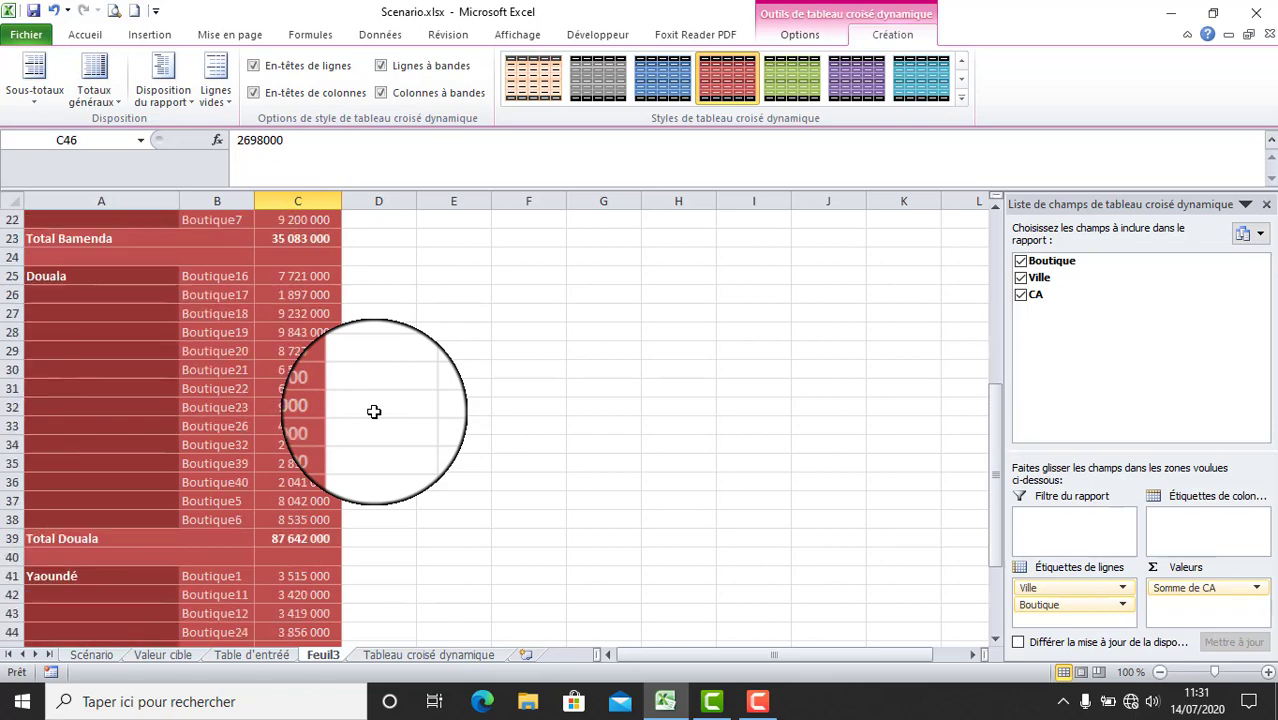
pyautogui.scroll(-5, 374, 411)
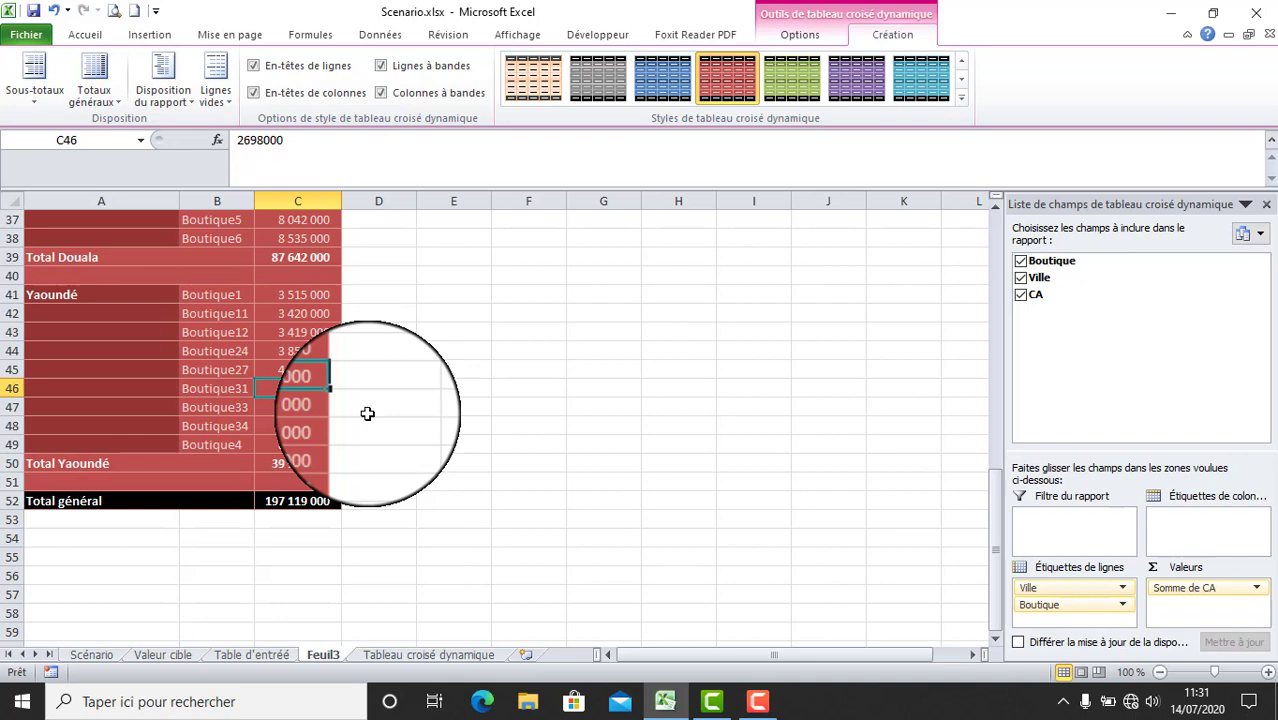
pyautogui.scroll(12, 414, 410)
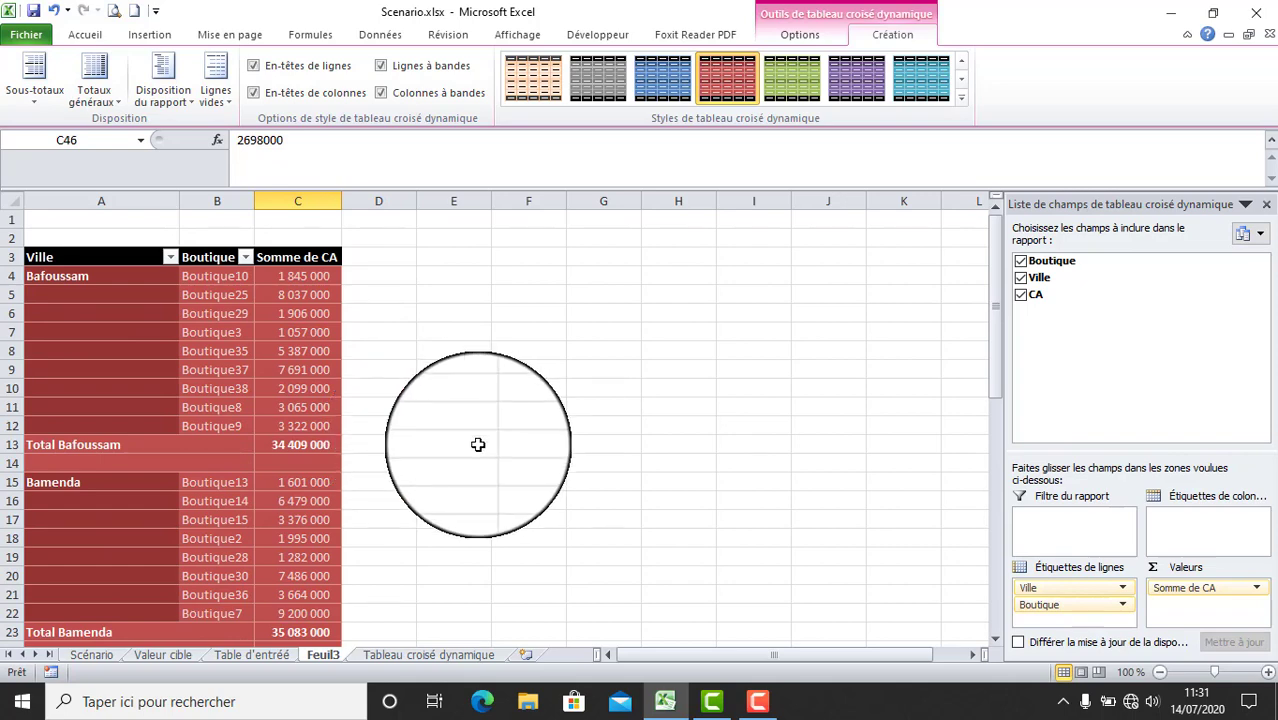
pyautogui.scroll(-7, 478, 444)
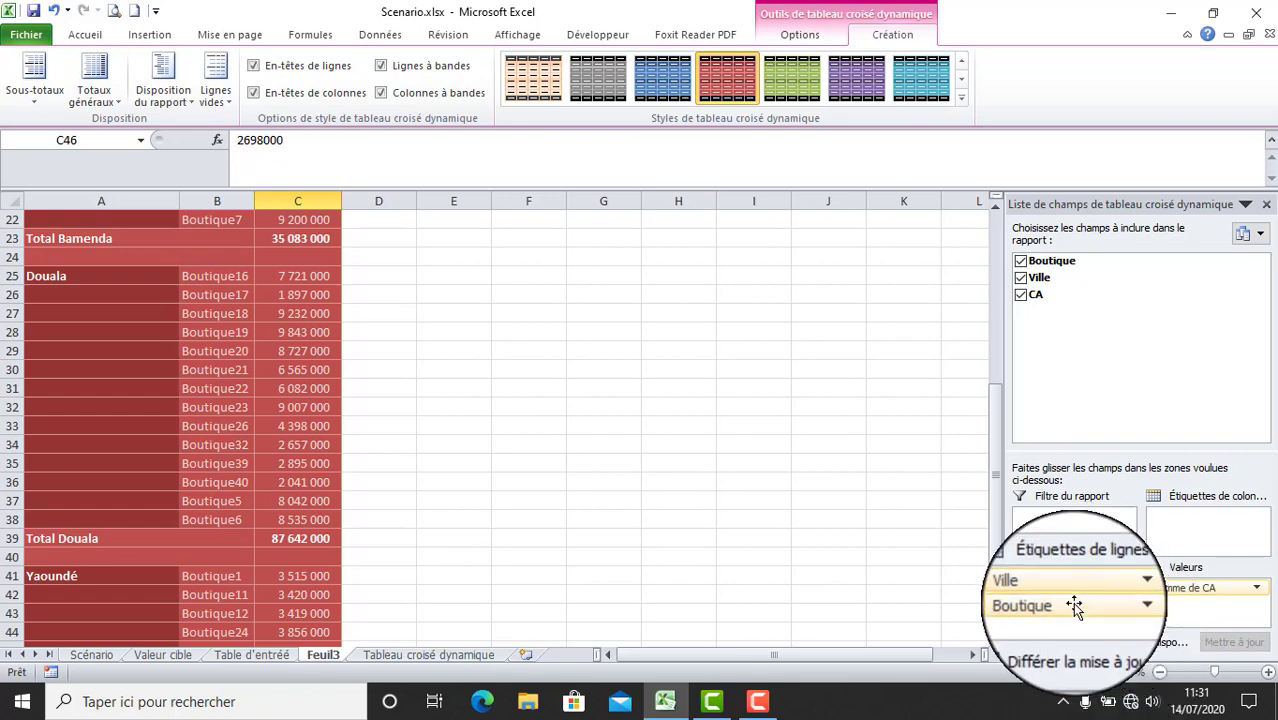
# Remove the Boutique field from the row labels to view revenue by city only, and add the field back.
pyautogui.moveTo(1071, 607); pyautogui.dragTo(1089, 331)
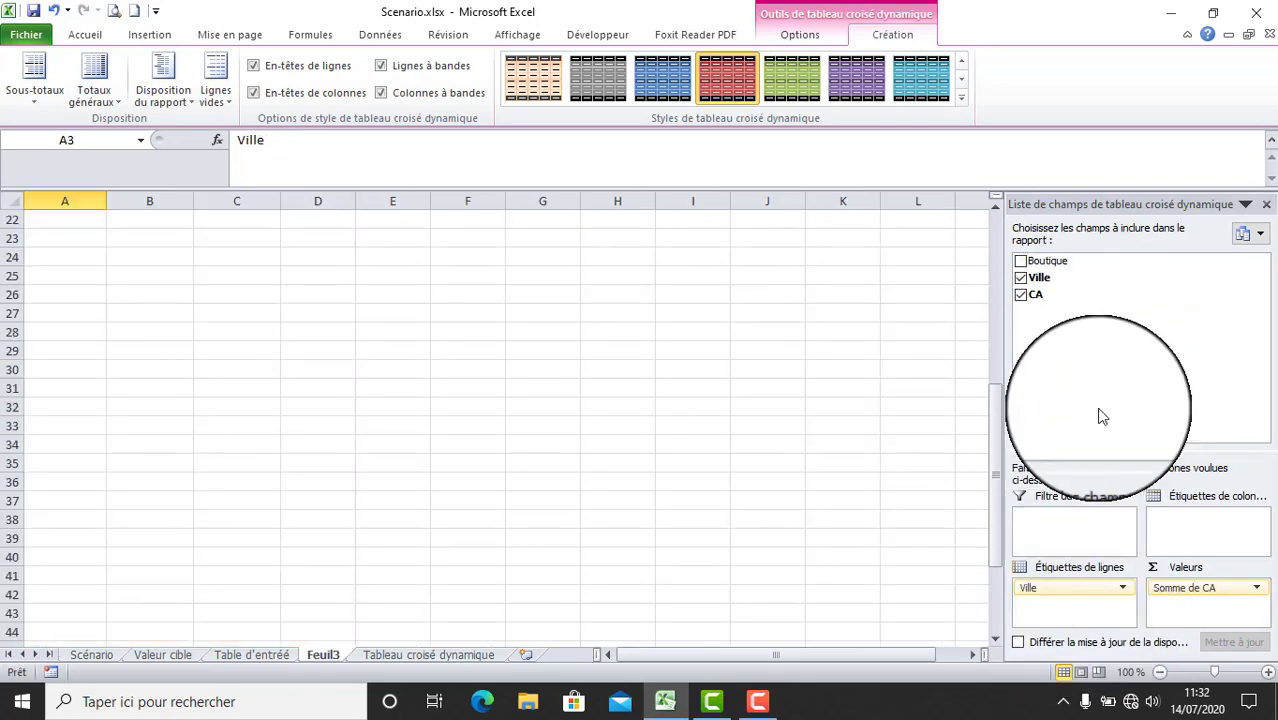
pyautogui.scroll(2, 1100, 341)
pyautogui.scroll(5, 1100, 348)
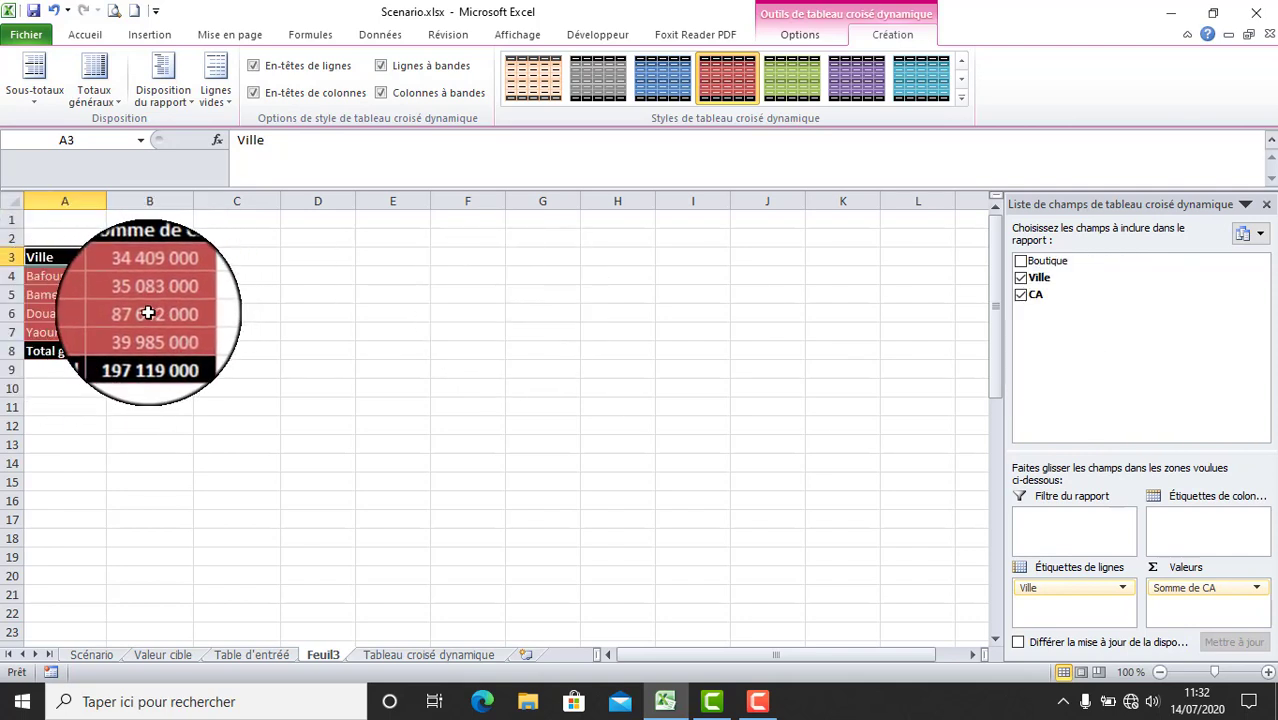
pyautogui.moveTo(147, 313)
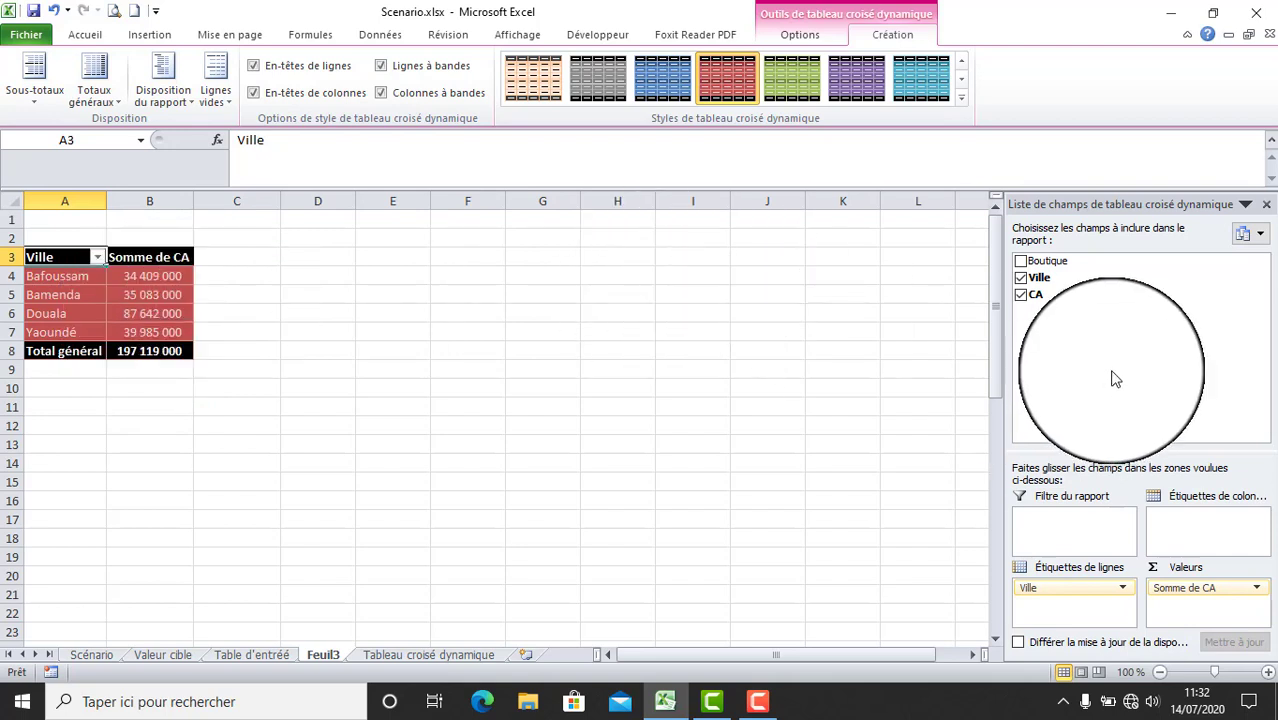
pyautogui.click(1020, 262)
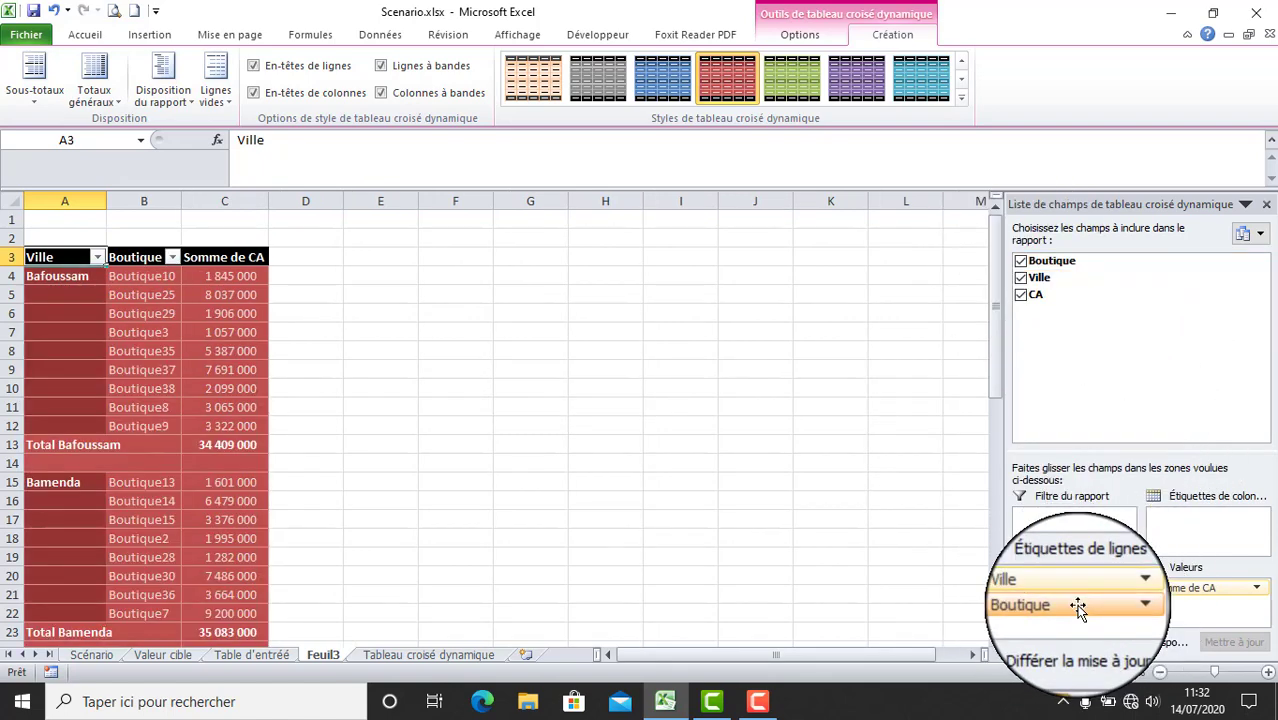
# Widen the pivot table's Ville, Boutique and Somme de CA columns and check the table down to the grand total.
pyautogui.moveTo(181, 201); pyautogui.dragTo(210, 200)
pyautogui.moveTo(300, 200); pyautogui.dragTo(357, 200)
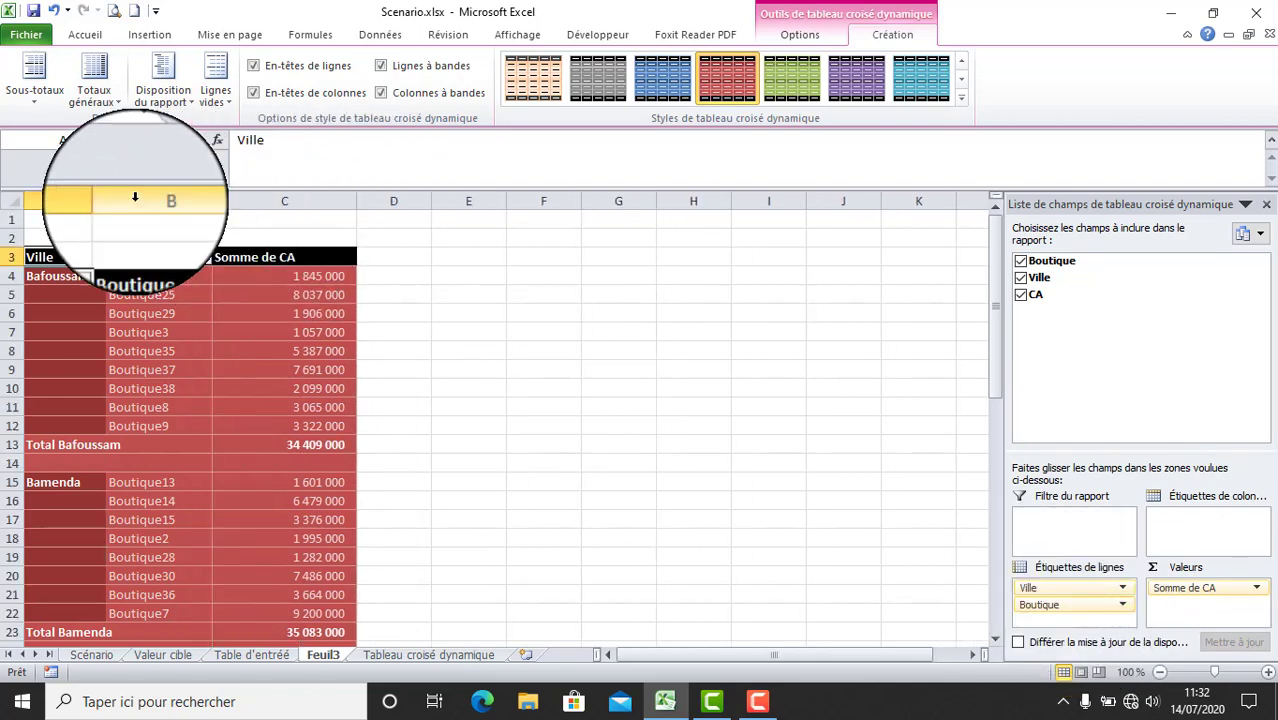
pyautogui.moveTo(105, 200); pyautogui.dragTo(130, 200)
pyautogui.moveTo(381, 200); pyautogui.dragTo(416, 202)
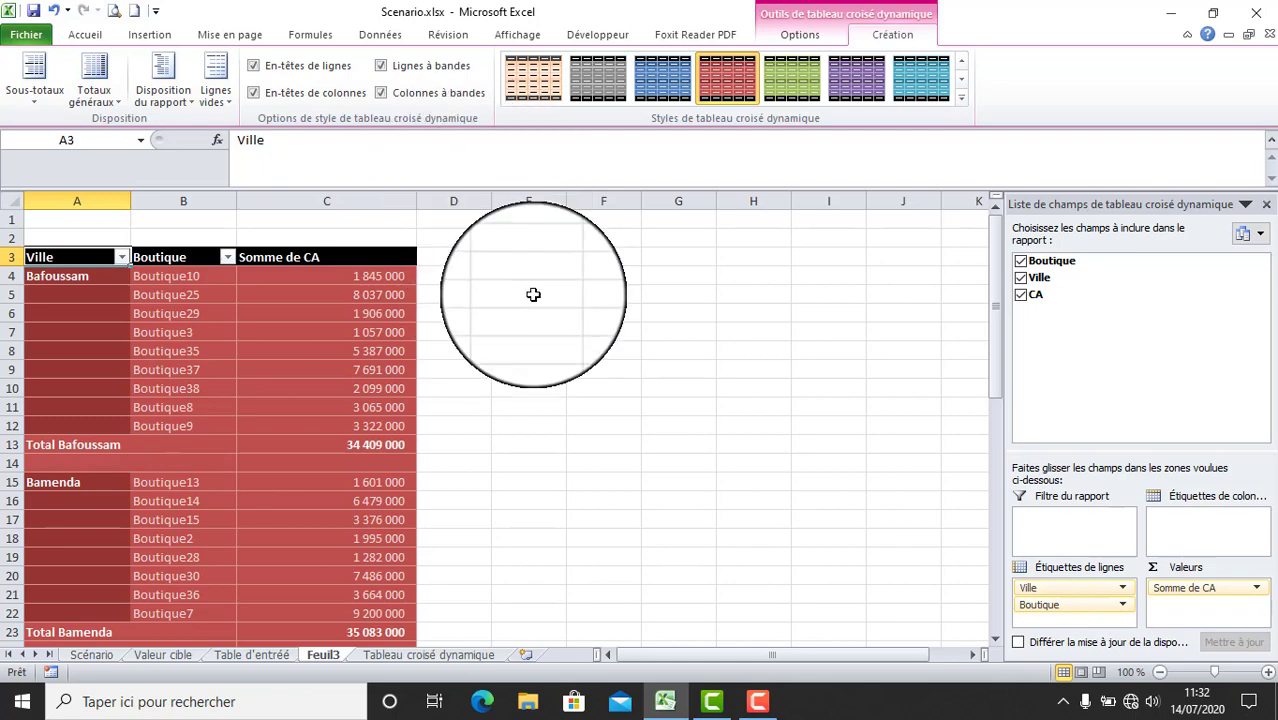
pyautogui.scroll(-13, 520, 356)
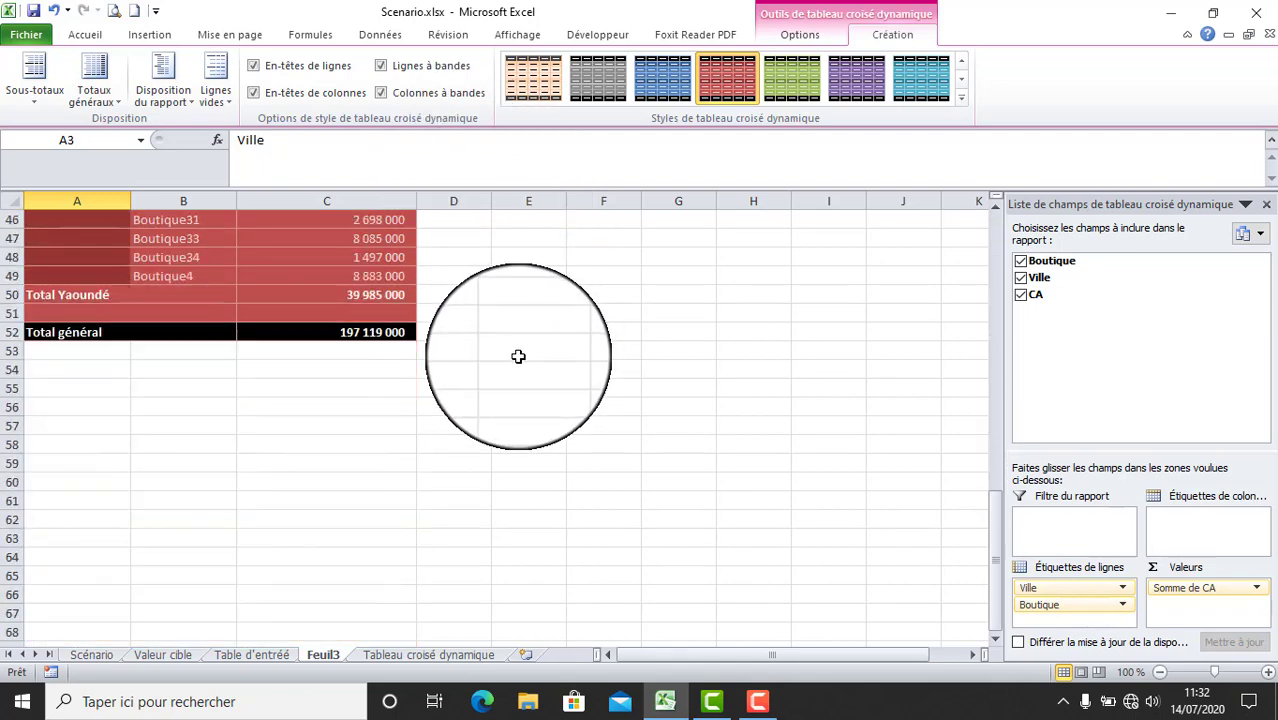
pyautogui.scroll(9, 518, 356)
pyautogui.scroll(4, 518, 356)
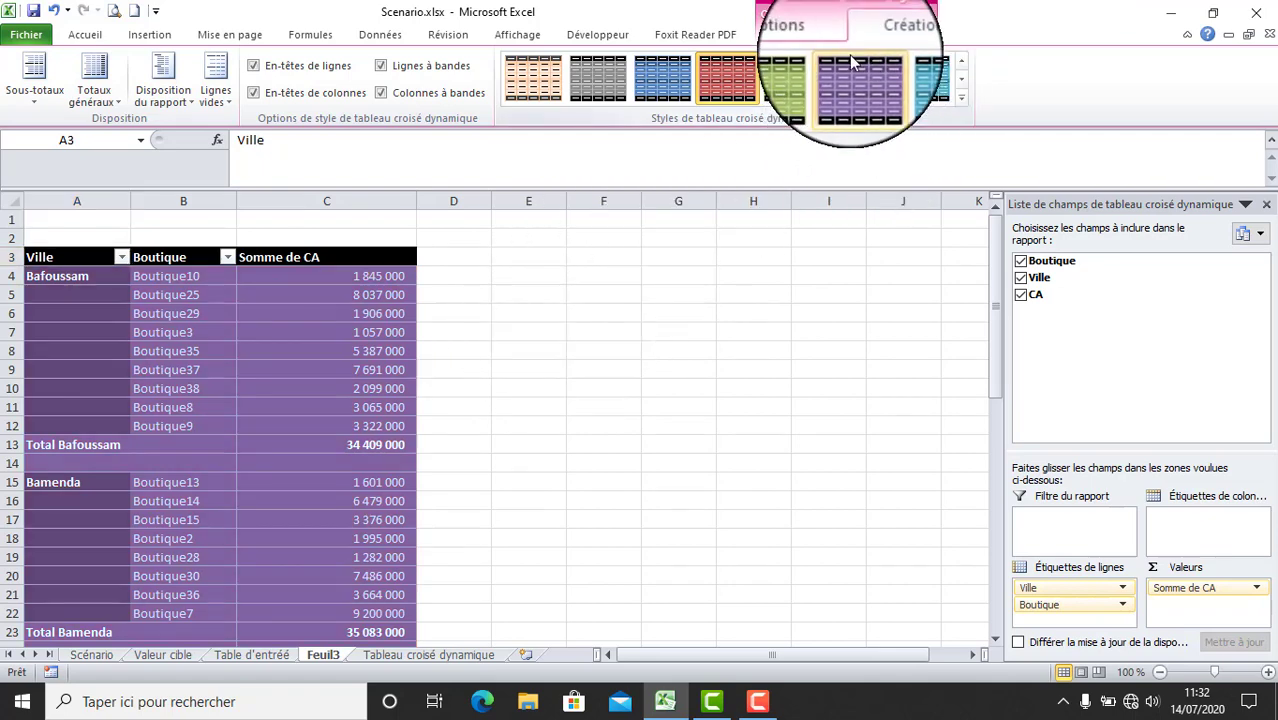
# Insert a clustered column pivot chart from the pivot table, place it beside the table and widen it to about column K.
pyautogui.click(806, 32)
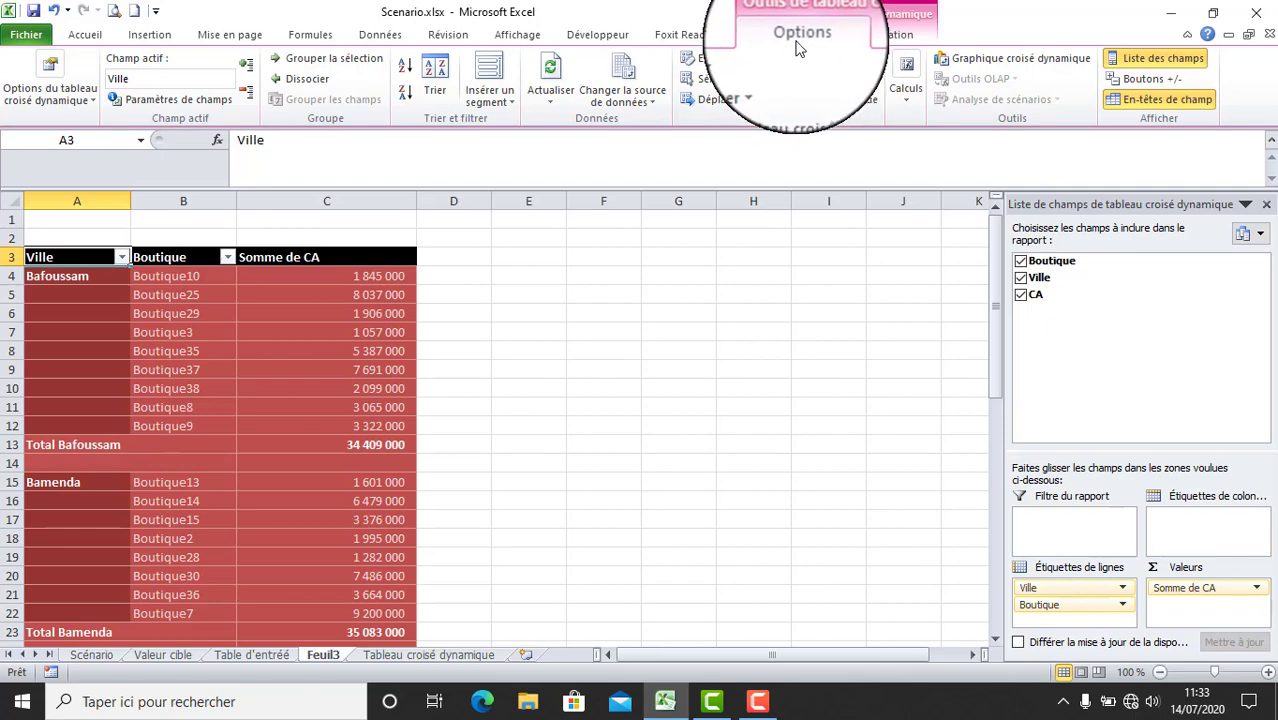
pyautogui.click(1022, 68)
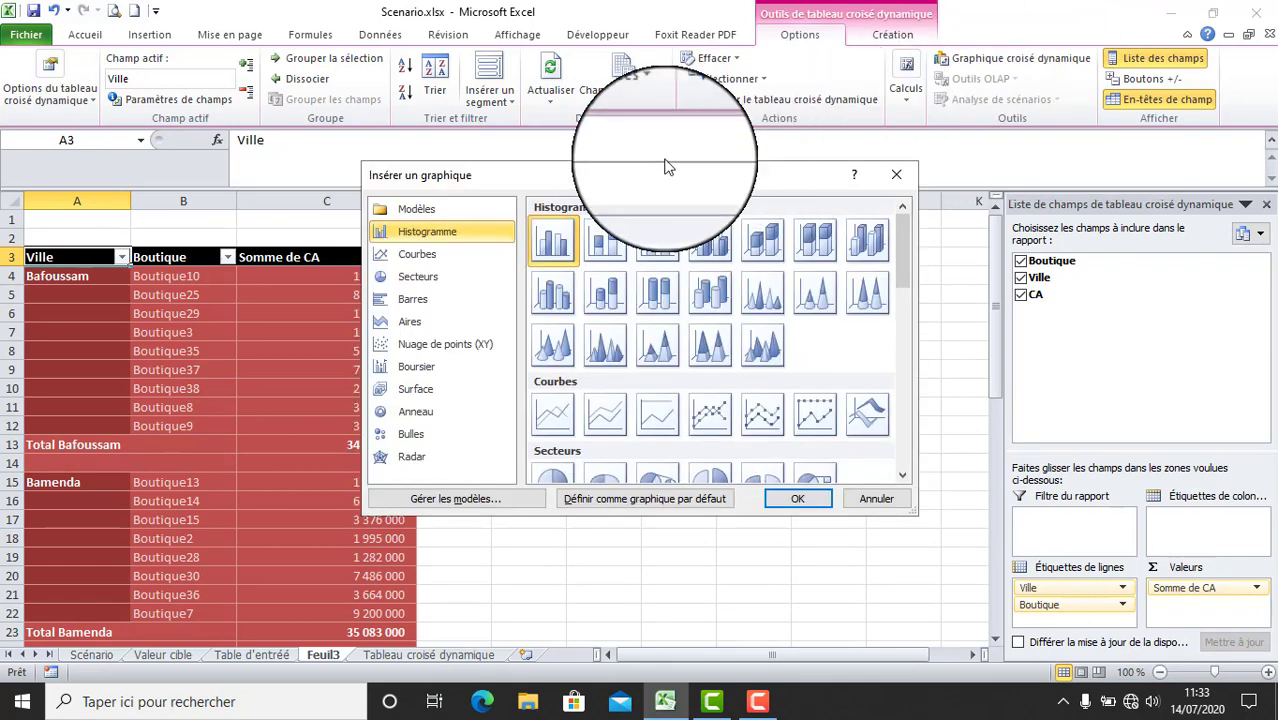
pyautogui.moveTo(657, 180); pyautogui.dragTo(732, 190)
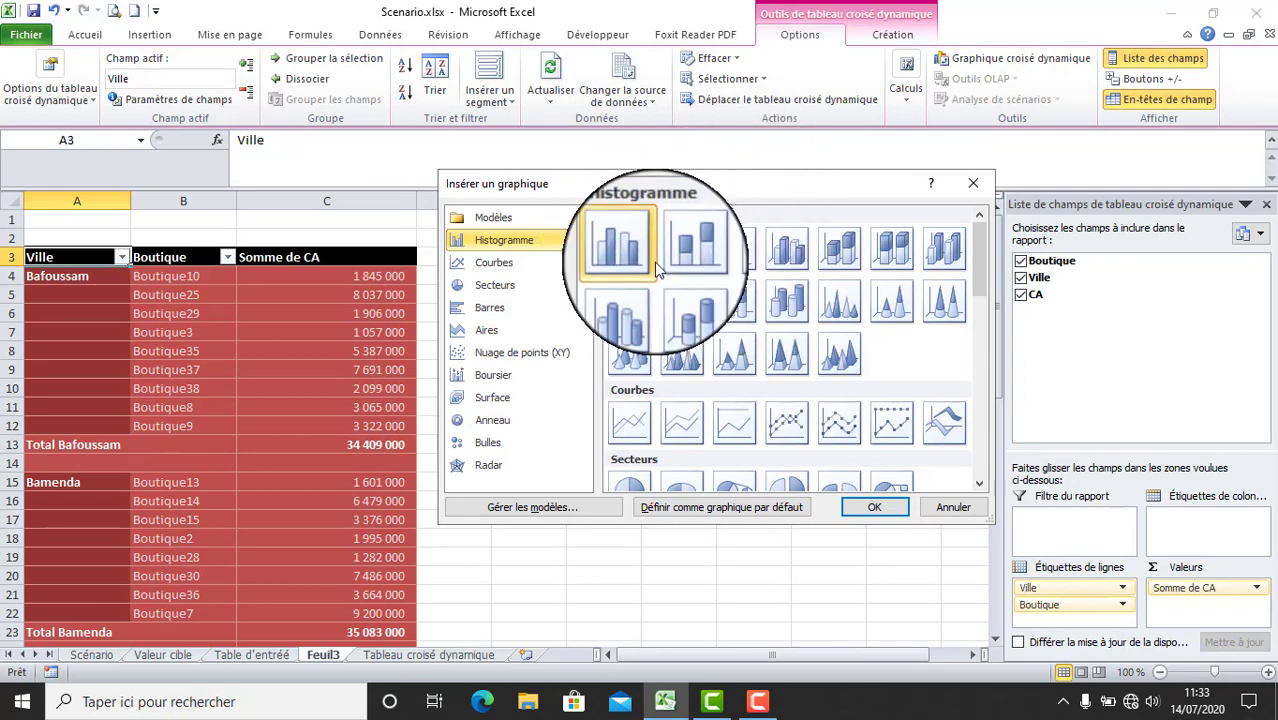
pyautogui.click(869, 509)
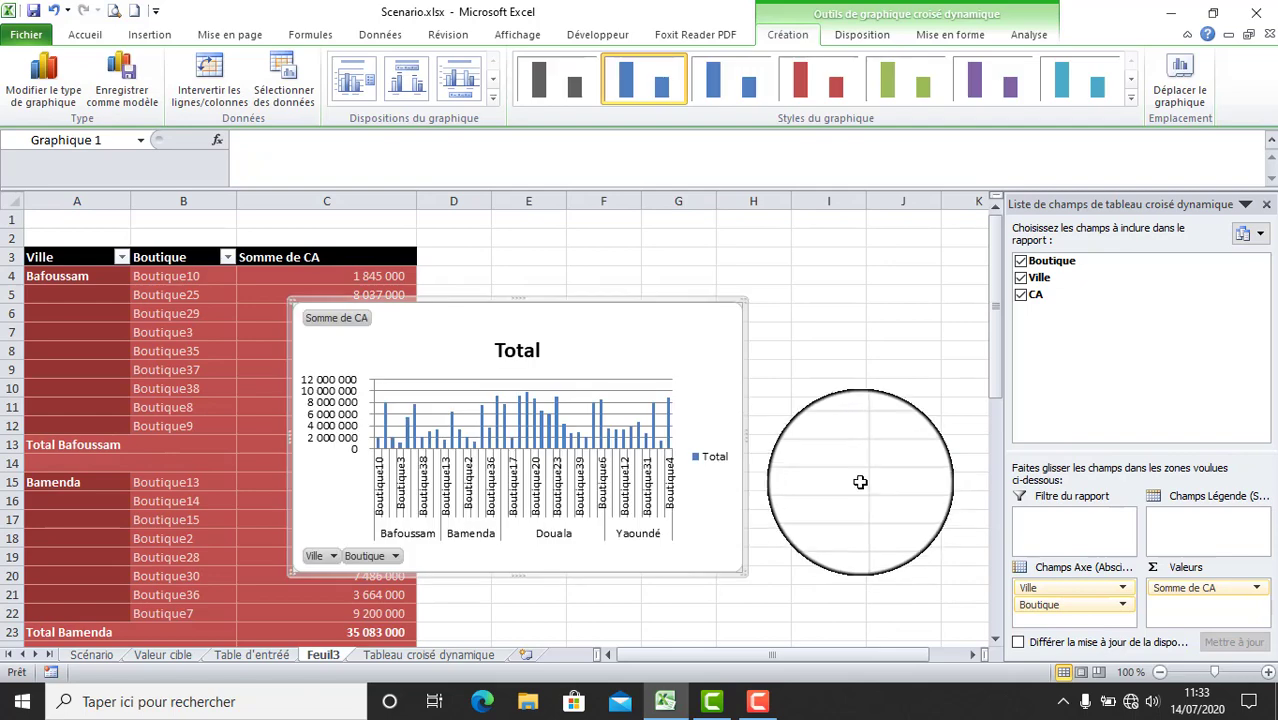
pyautogui.moveTo(524, 305); pyautogui.dragTo(670, 245)
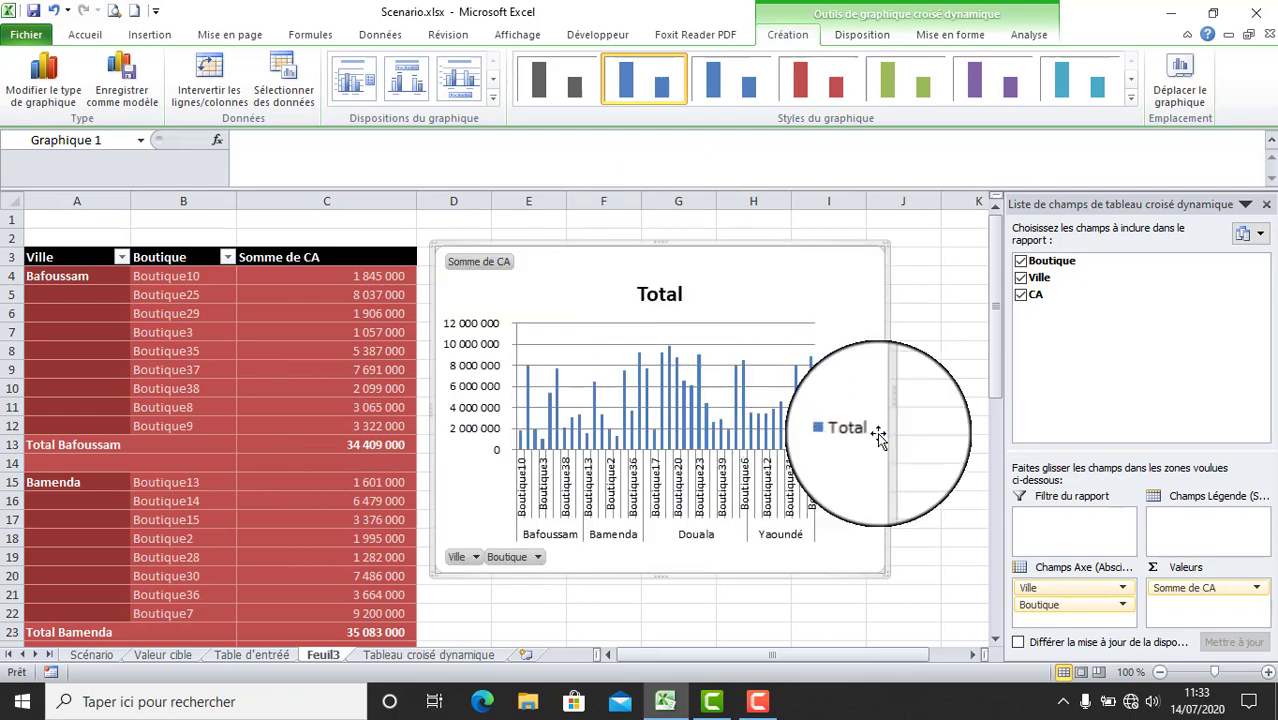
pyautogui.moveTo(890, 402); pyautogui.dragTo(960, 407)
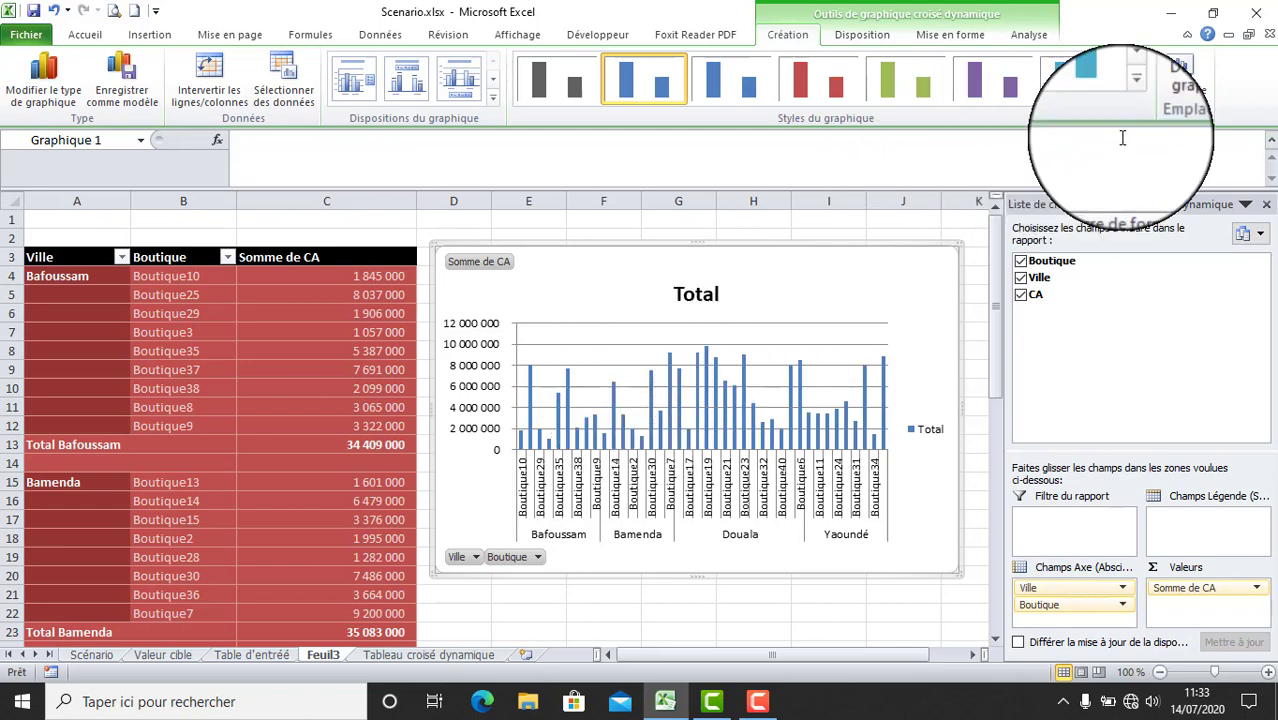
# Apply the black-background chart style with red columns to the pivot chart and look it over beside the table.
pyautogui.click(1131, 97)
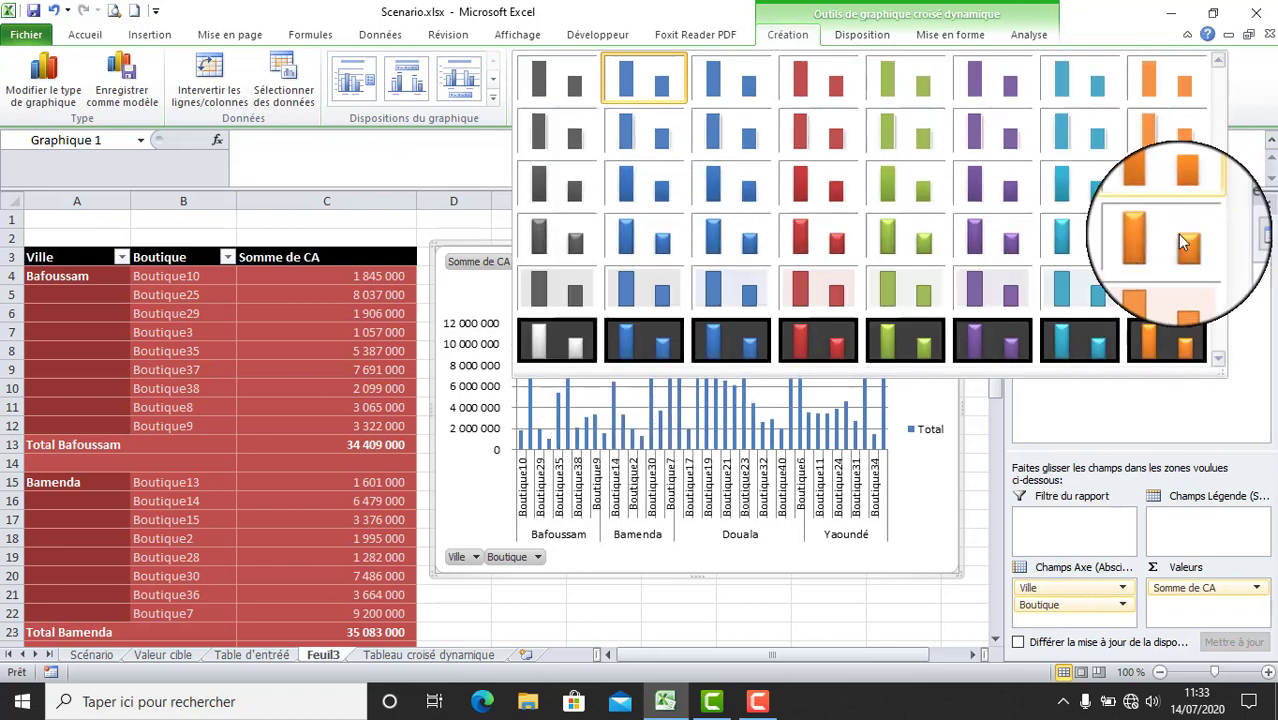
pyautogui.click(829, 336)
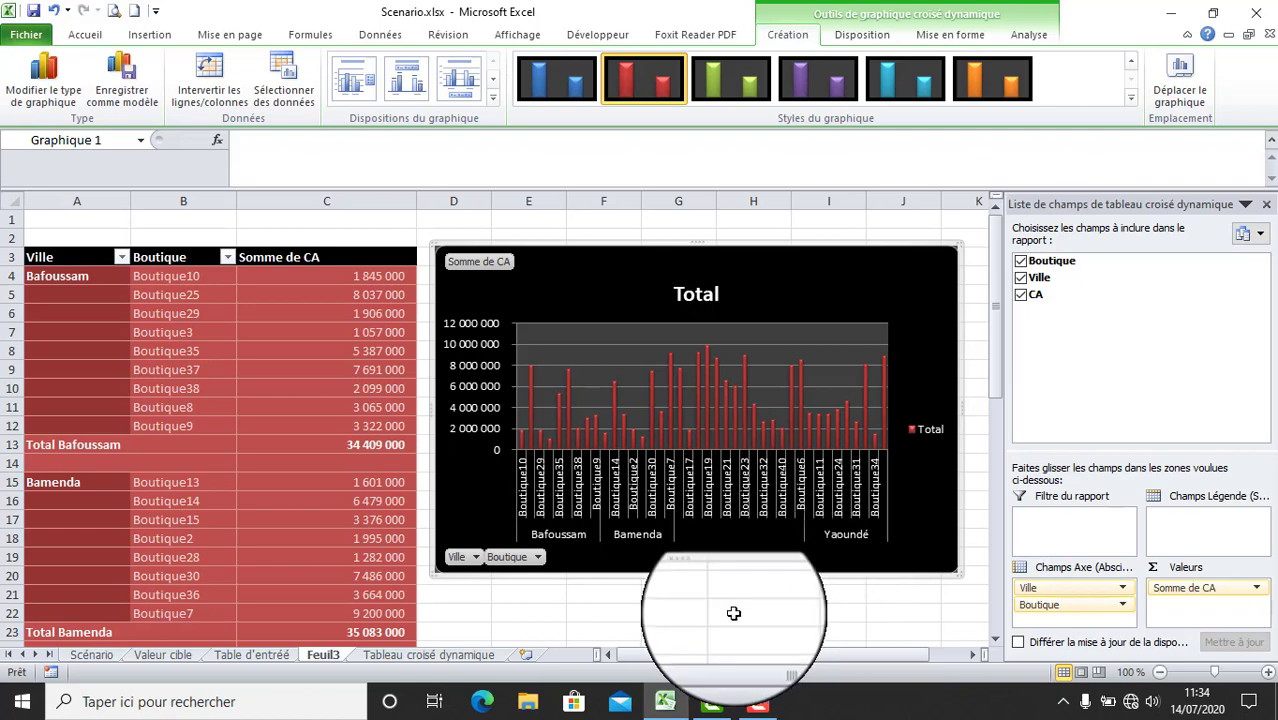
pyautogui.scroll(-4, 735, 611)
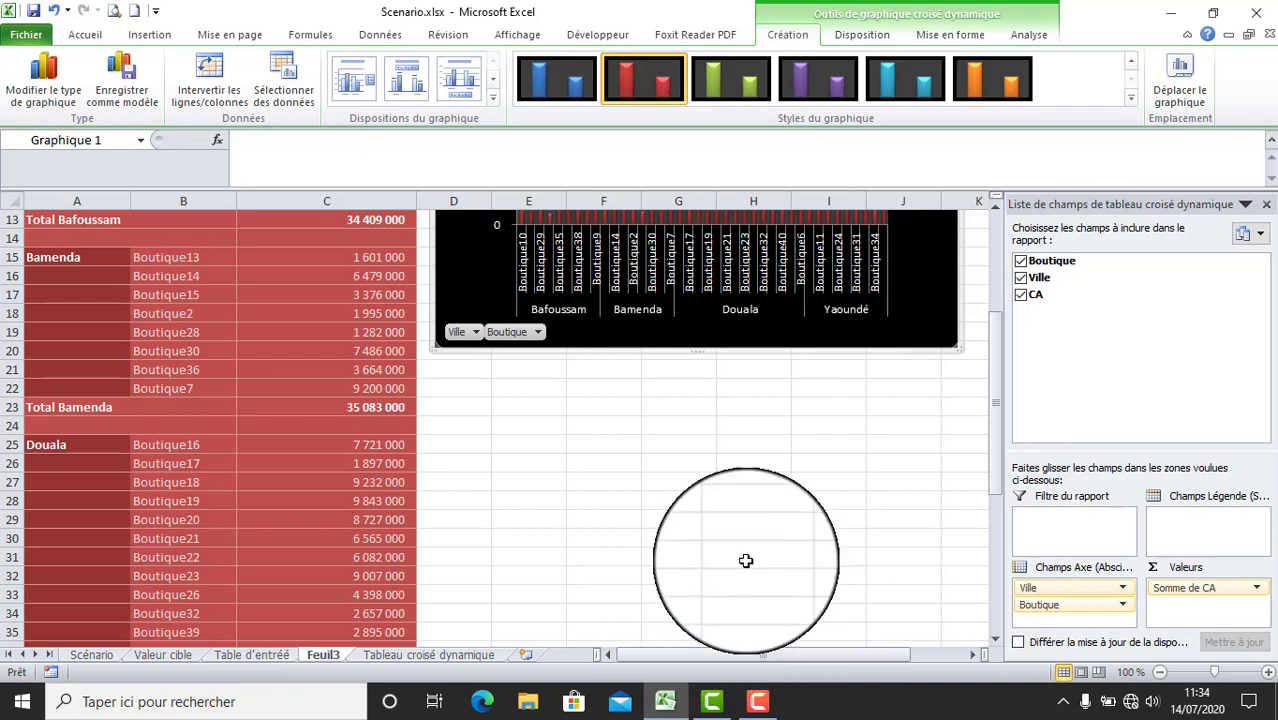
pyautogui.scroll(3, 676, 532)
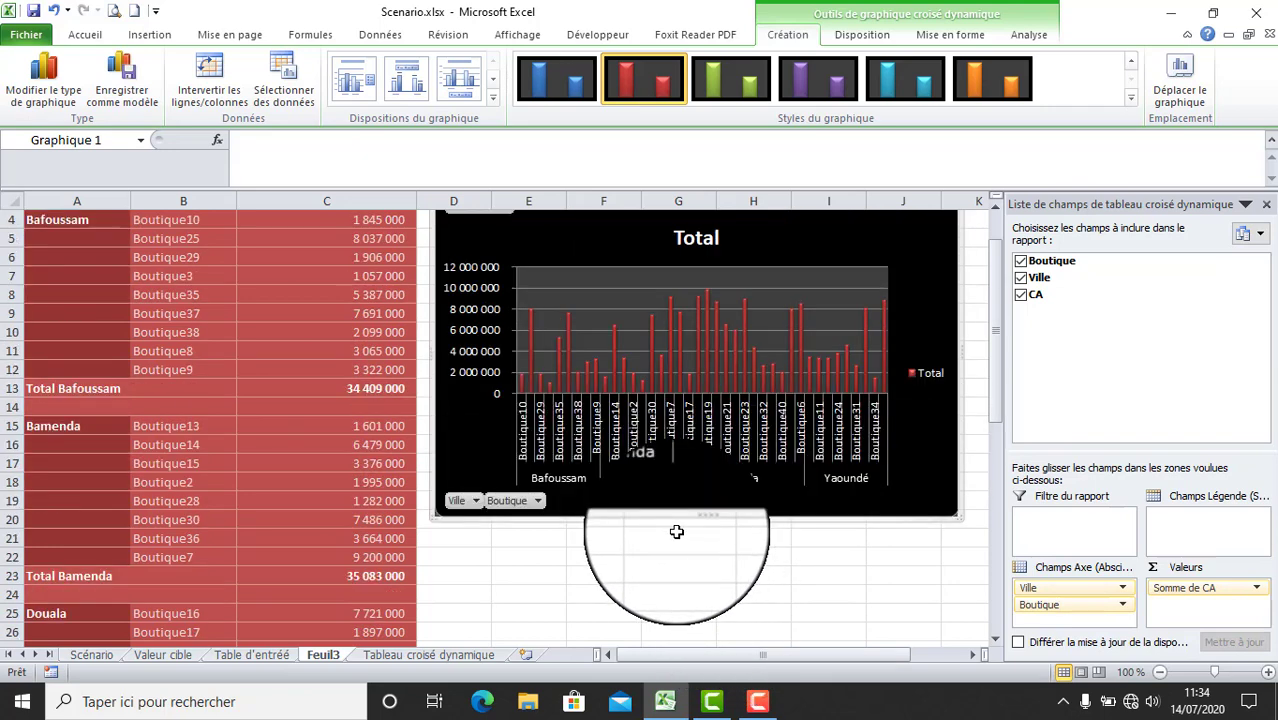